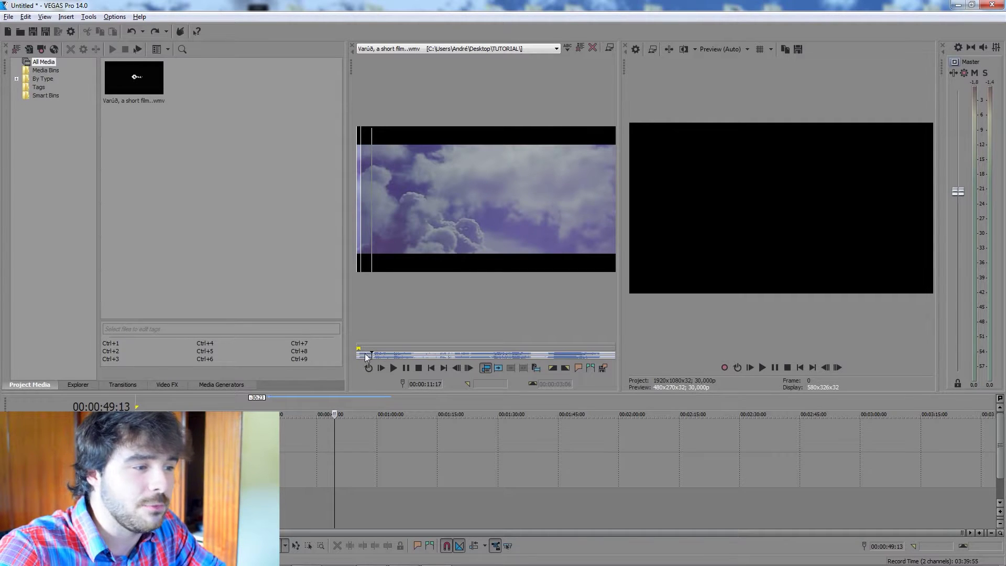
Place the short film's section from 00:00:13:18 to 00:00:39:17 on the timeline, starting at about 00:00:45.
click(358, 353)
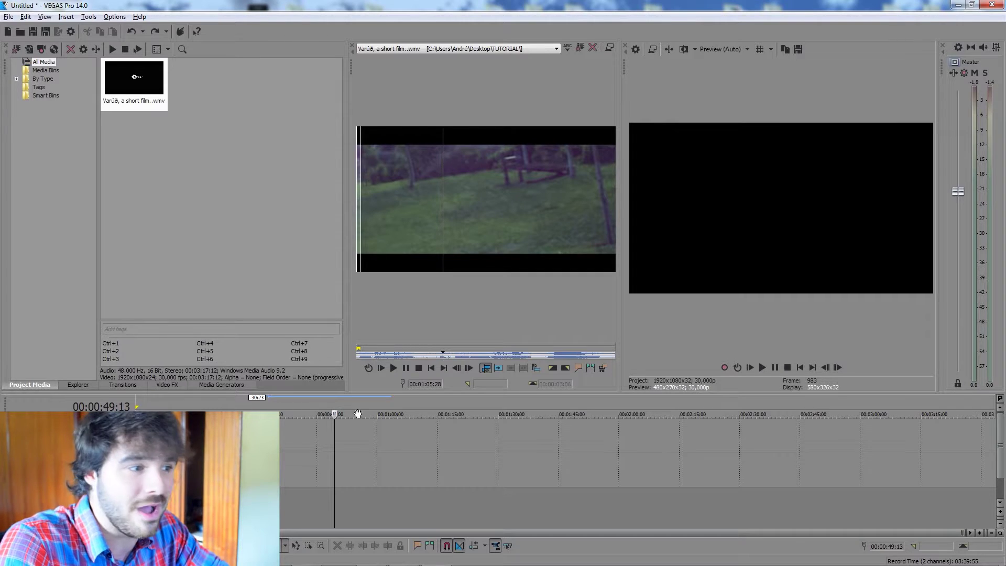
click(363, 355)
click(365, 352)
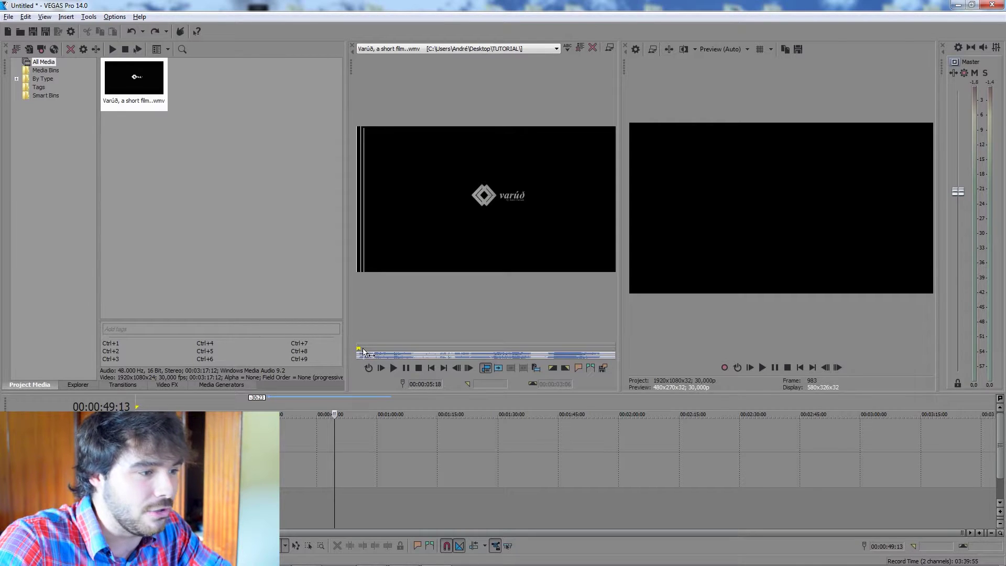
drag(365, 352, 325, 443)
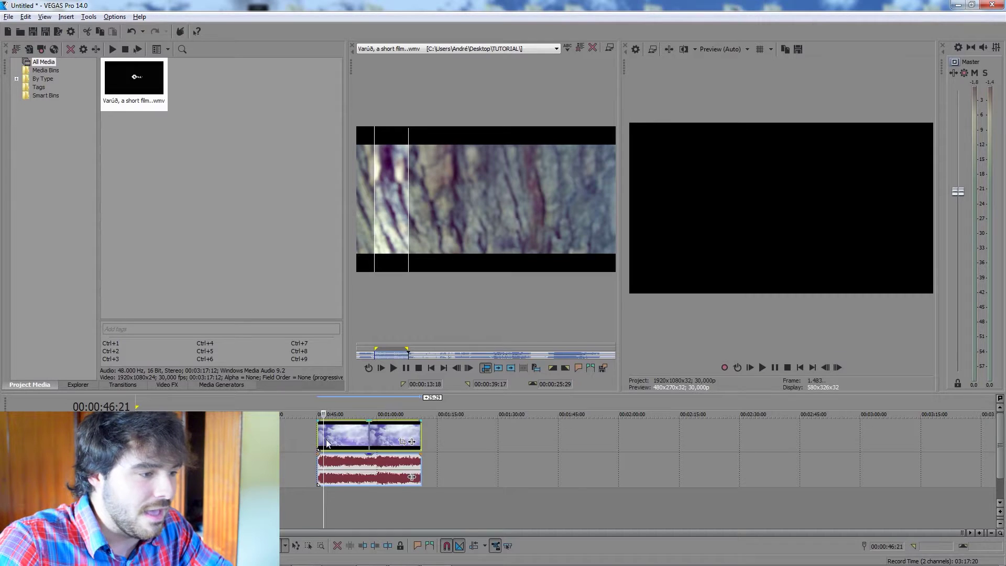
Preview several frames of the placed clip on the timeline between about 00:00:45 and 00:00:54.
scroll(320, 437, up, 3)
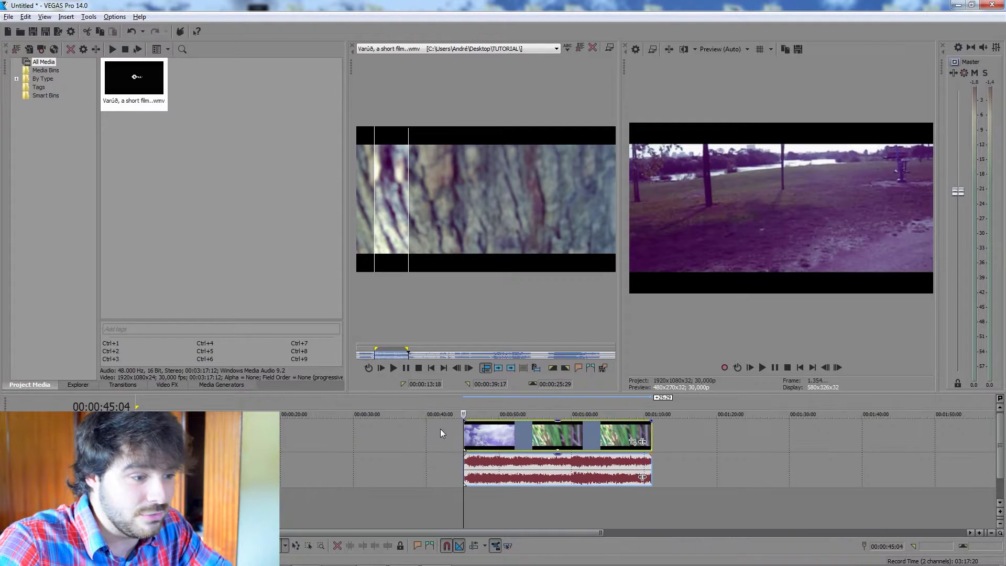
click(468, 432)
click(485, 431)
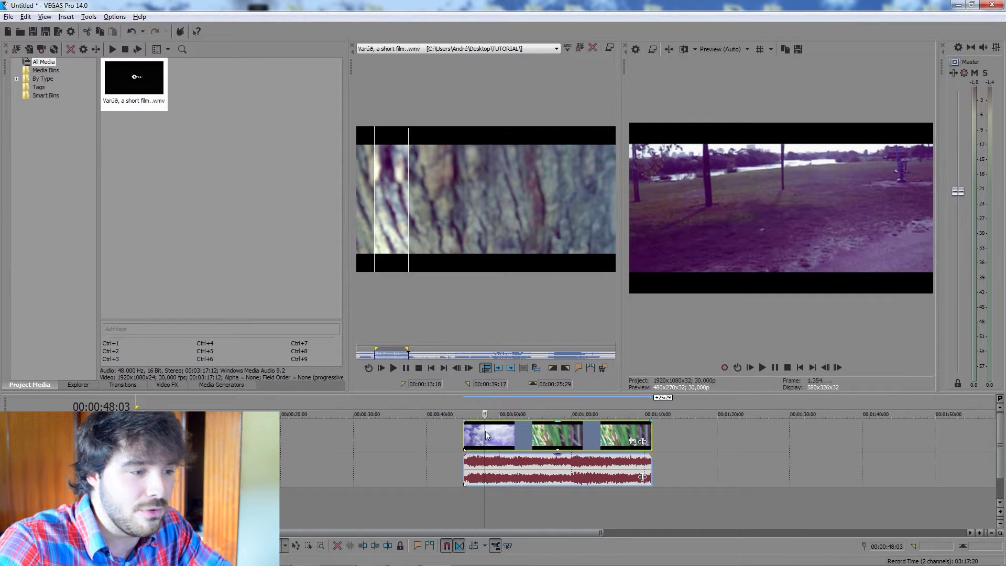
click(490, 431)
click(480, 429)
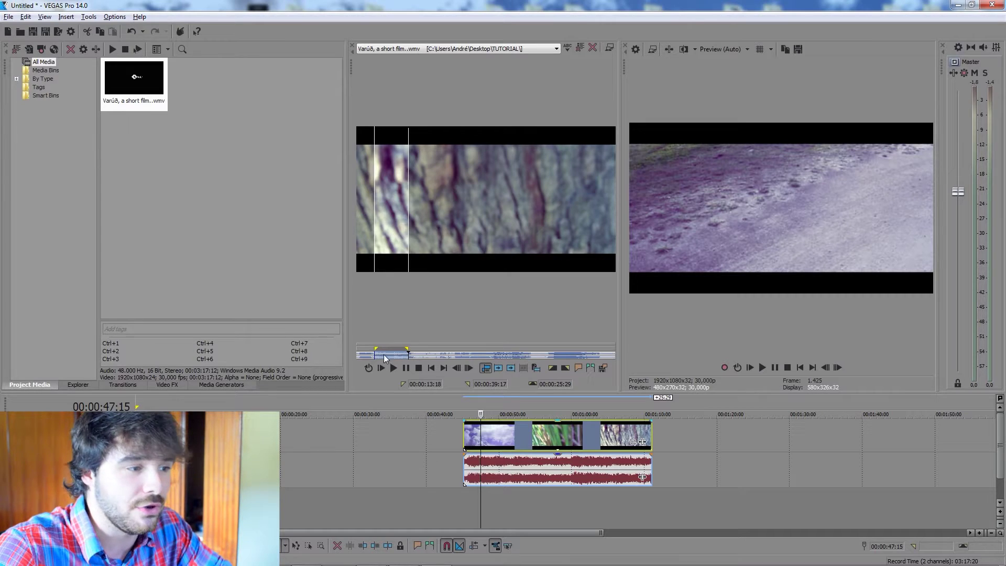
click(500, 432)
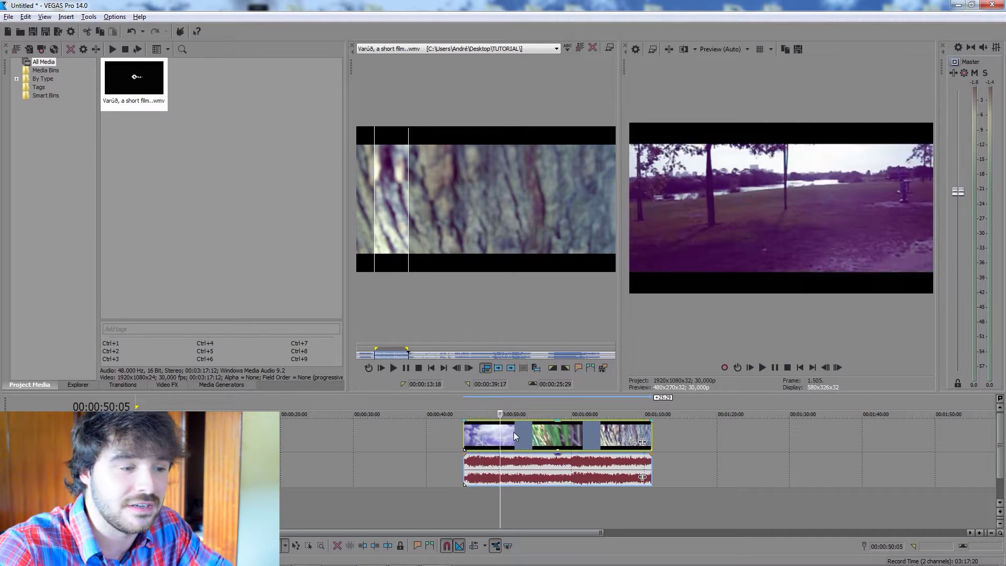
click(514, 434)
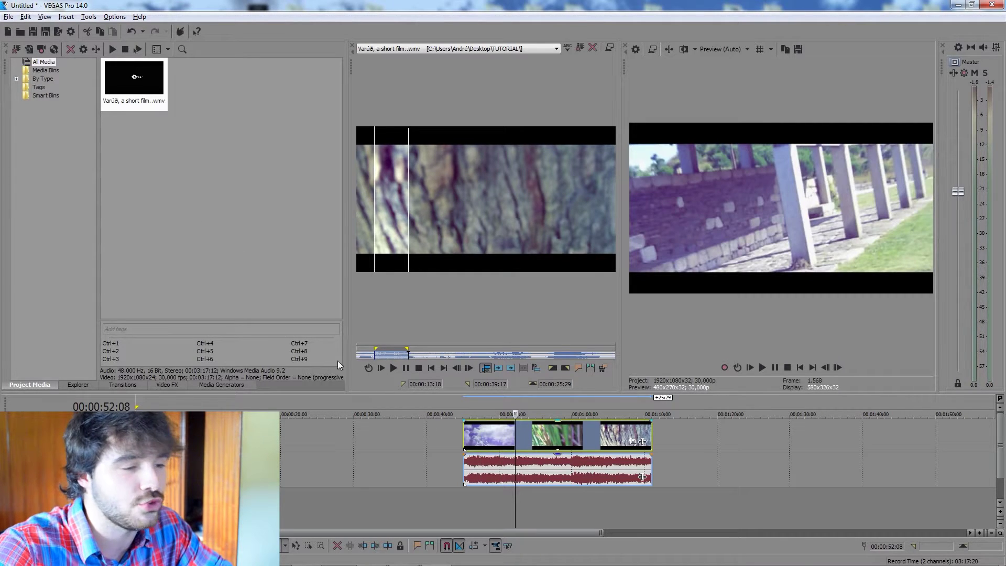
click(526, 439)
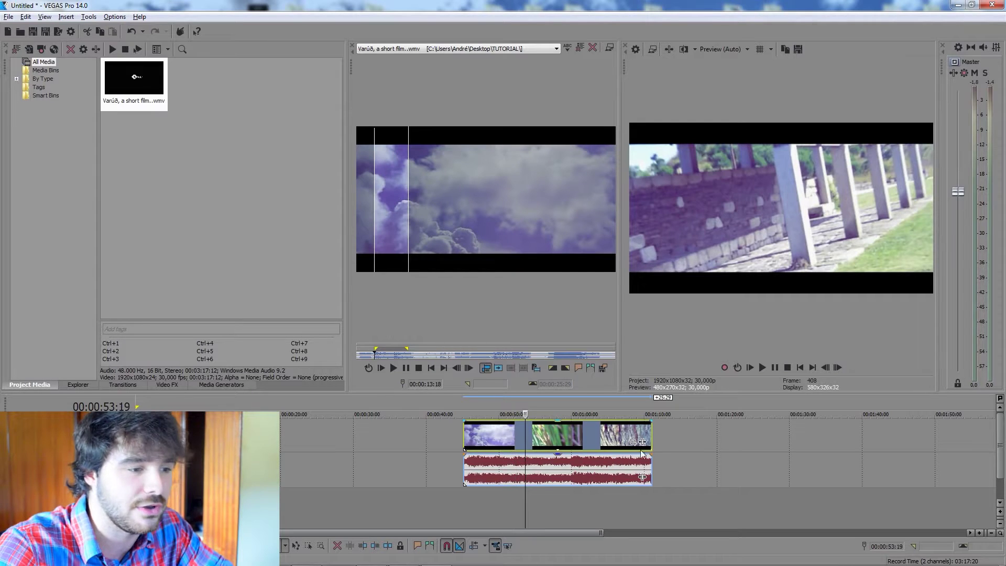
Move the clip with its audio about 10 seconds earlier on the timeline.
scroll(561, 448, down, 2)
scroll(559, 448, down, 1)
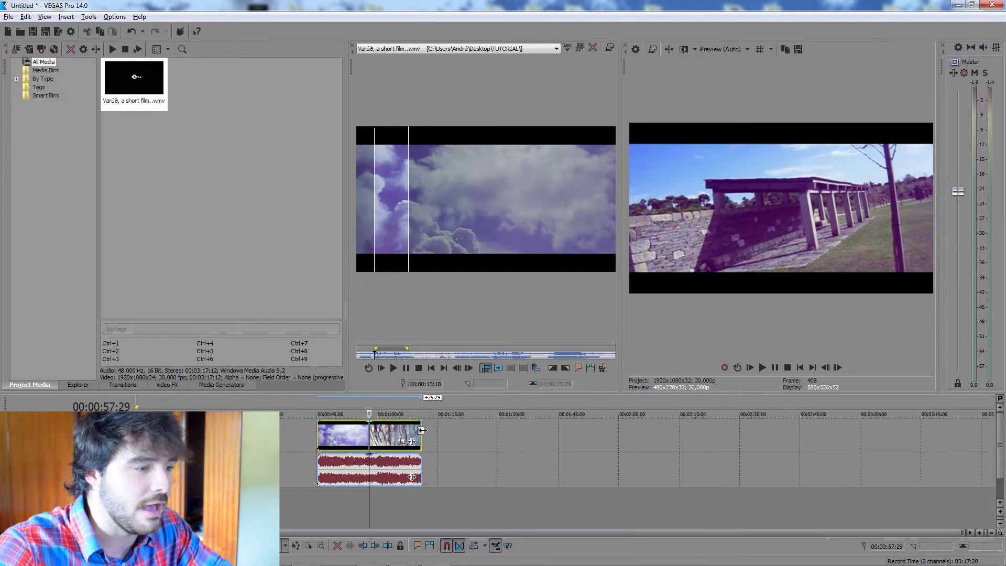
click(350, 436)
drag(350, 436, 312, 436)
click(281, 432)
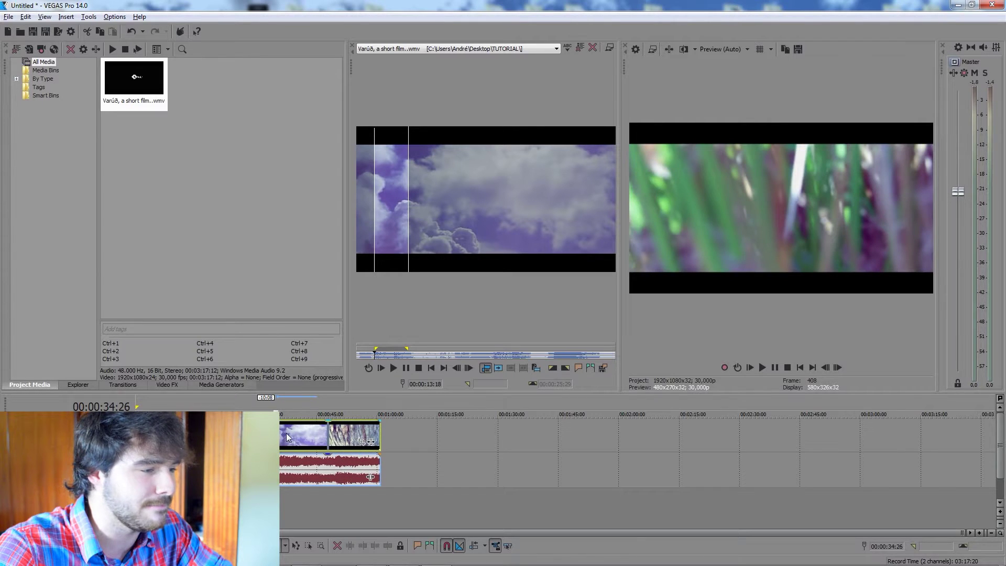
Check the moved clip by previewing frames at several points along its length.
click(288, 435)
click(309, 434)
scroll(360, 432, up, 2)
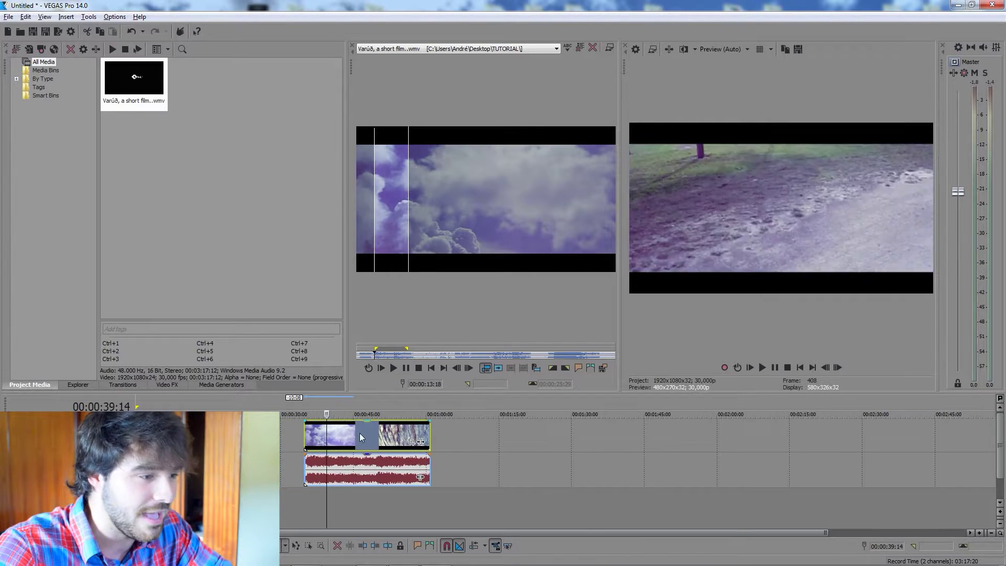
click(367, 434)
scroll(367, 434, down, 1)
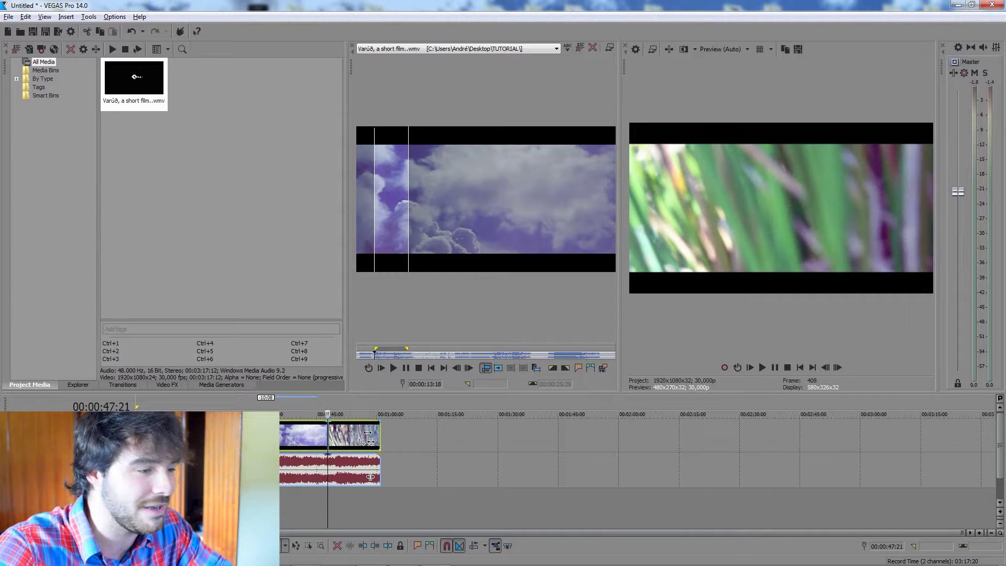
click(324, 433)
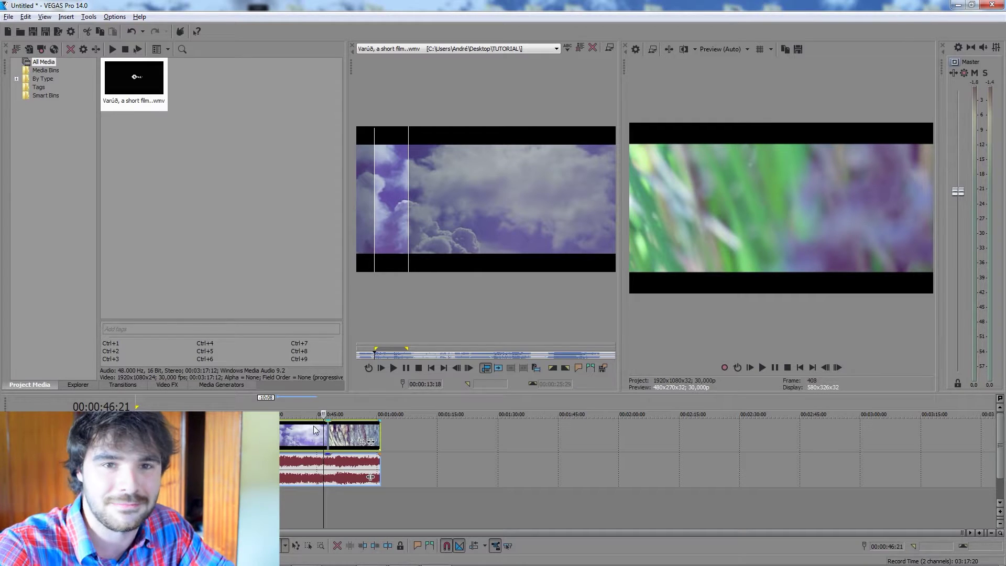
Add the source footage from 00:01:41:27 to its end to the timeline, starting at 00:00:49:02.
click(332, 434)
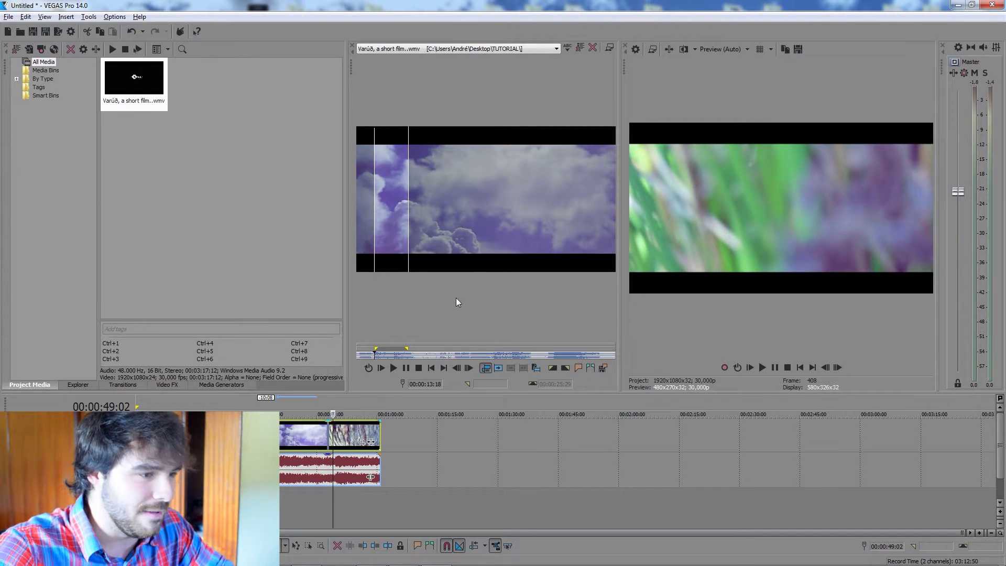
click(494, 354)
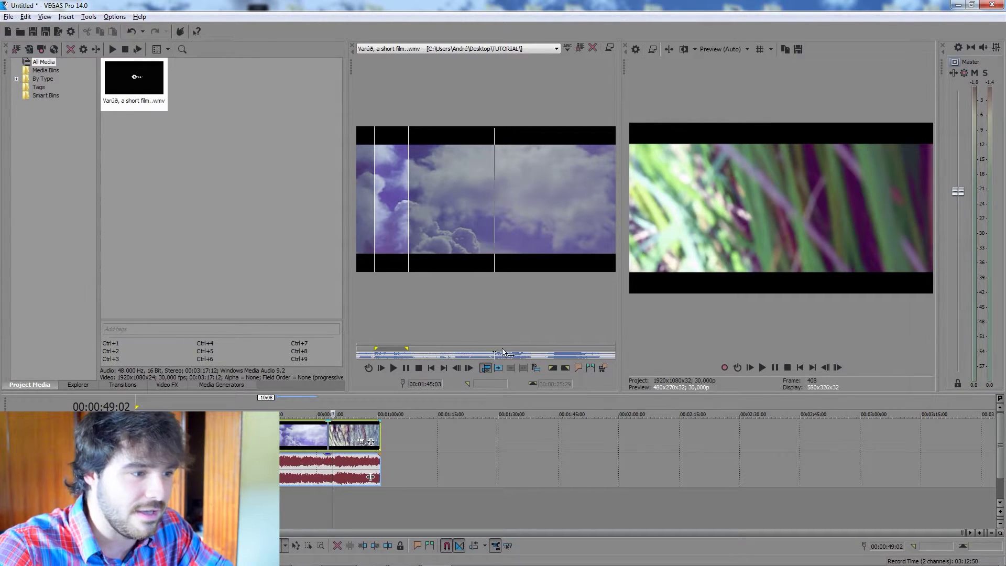
click(482, 355)
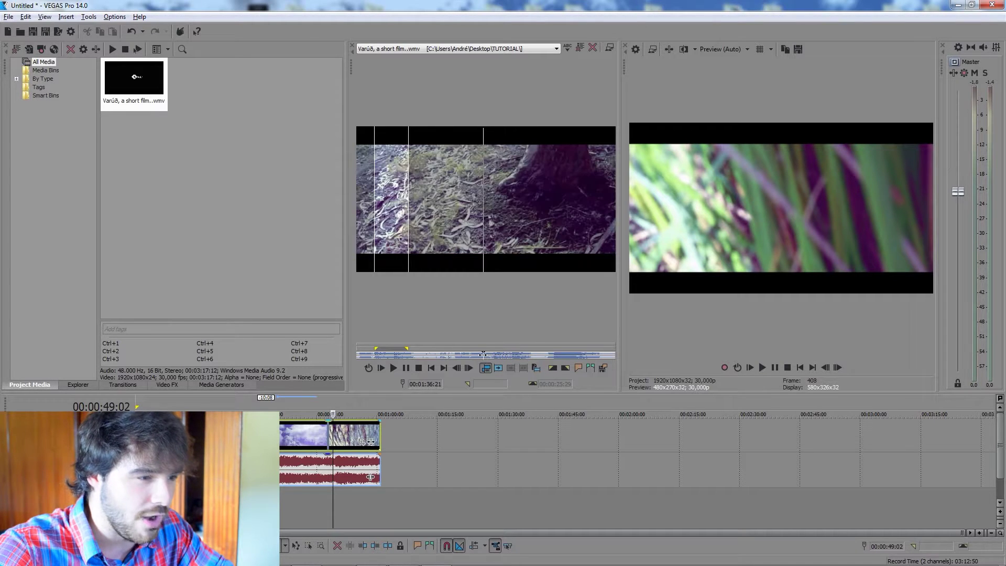
click(490, 354)
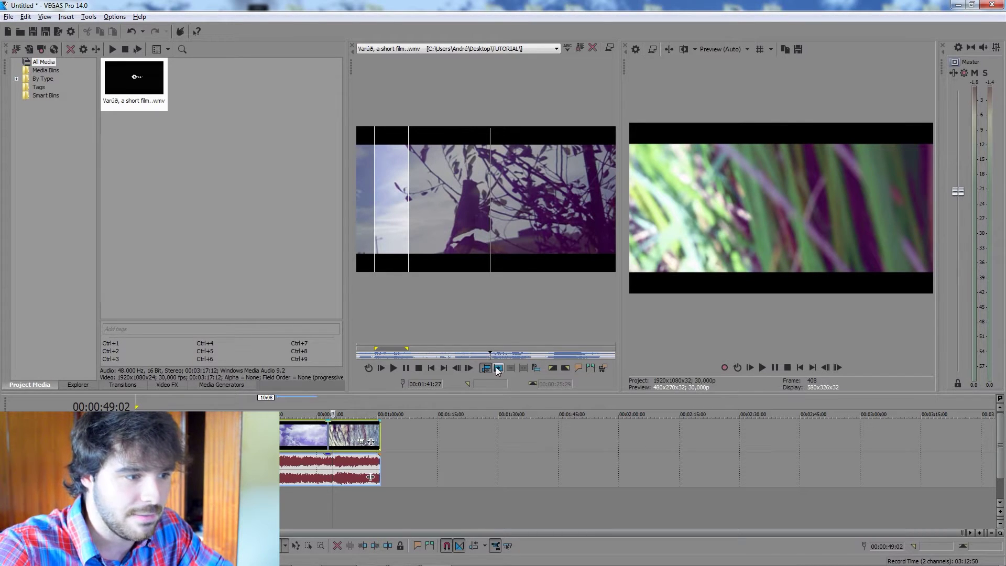
click(497, 368)
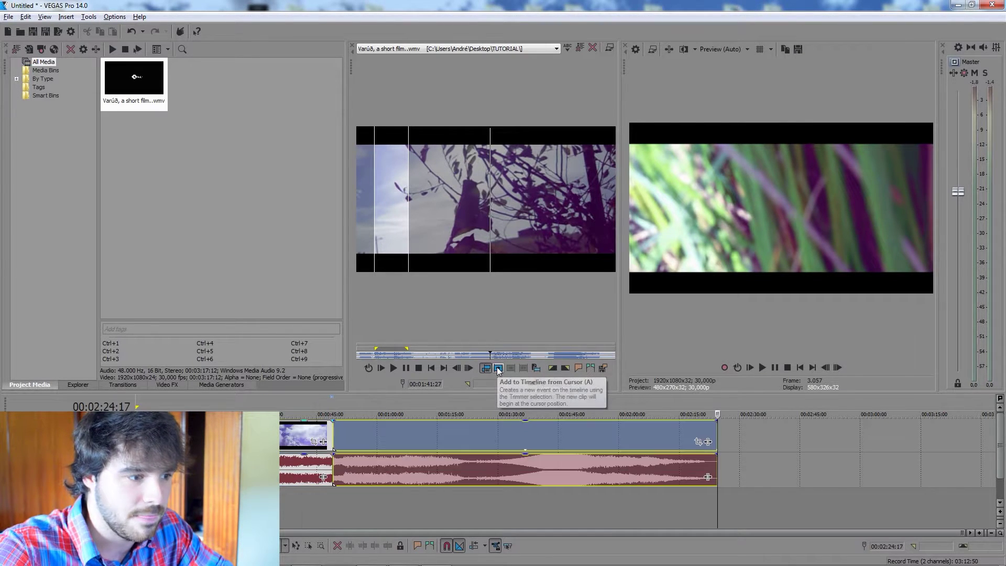
Preview the newly added footage at its start and near 00:01:29:27, and delete it from the timeline.
click(335, 433)
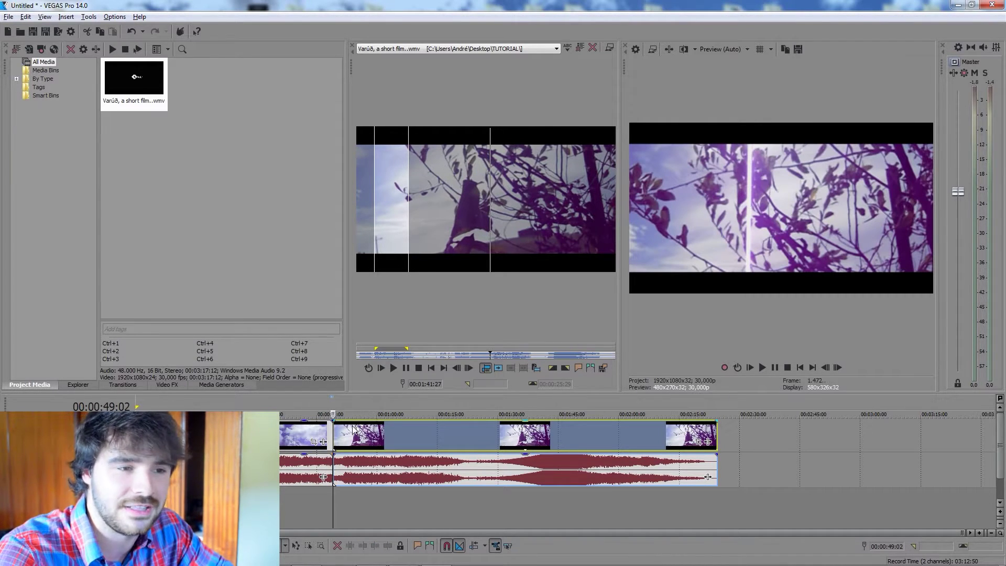
drag(354, 429, 499, 435)
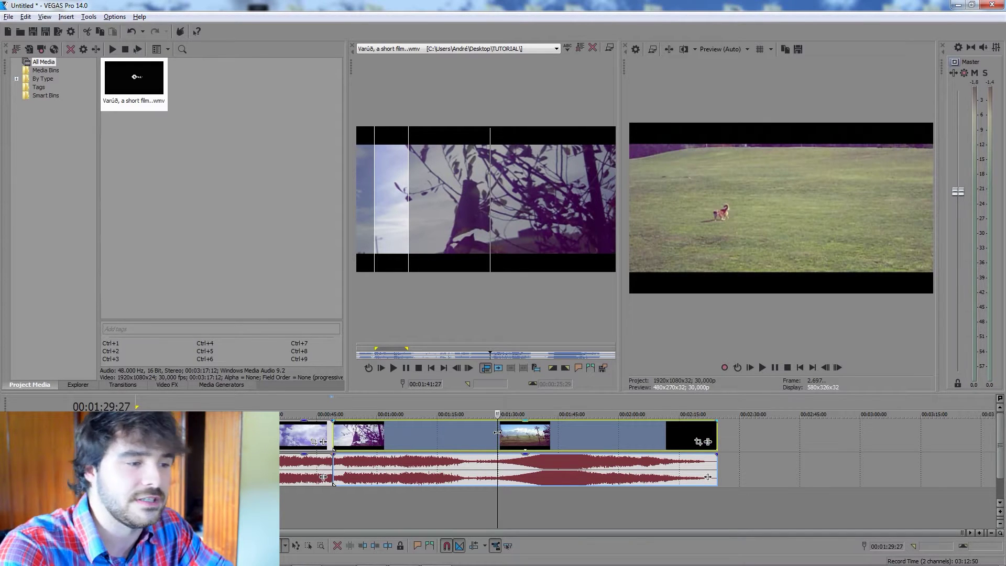
key(Delete)
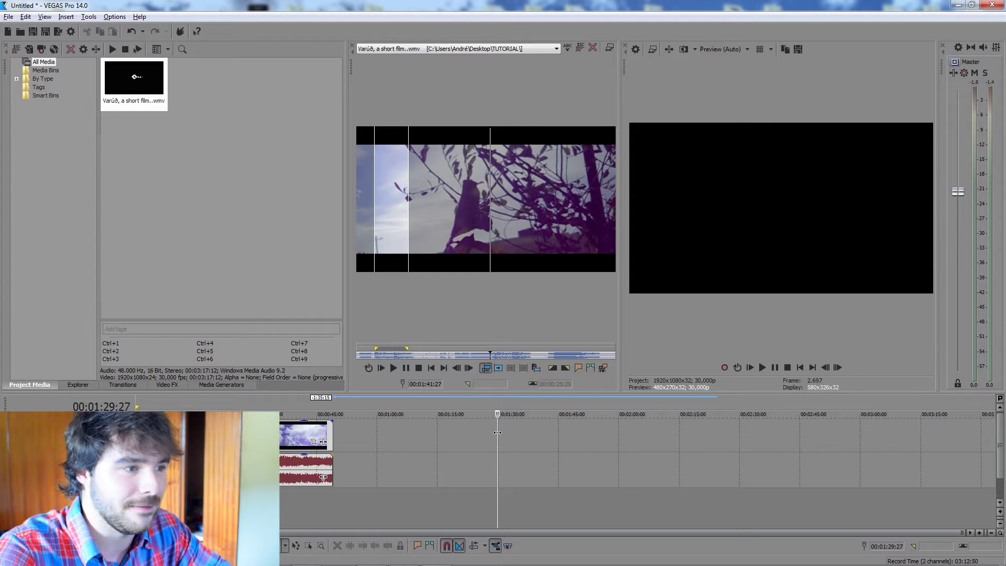
Delete the remaining short film section around 00:00:38:19 from the timeline.
click(291, 431)
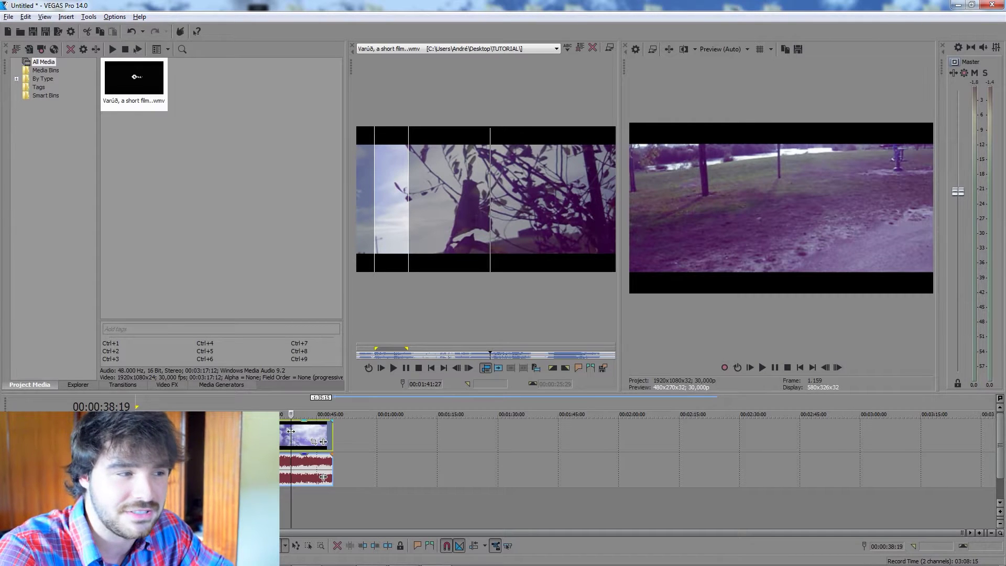
click(281, 435)
key(Delete)
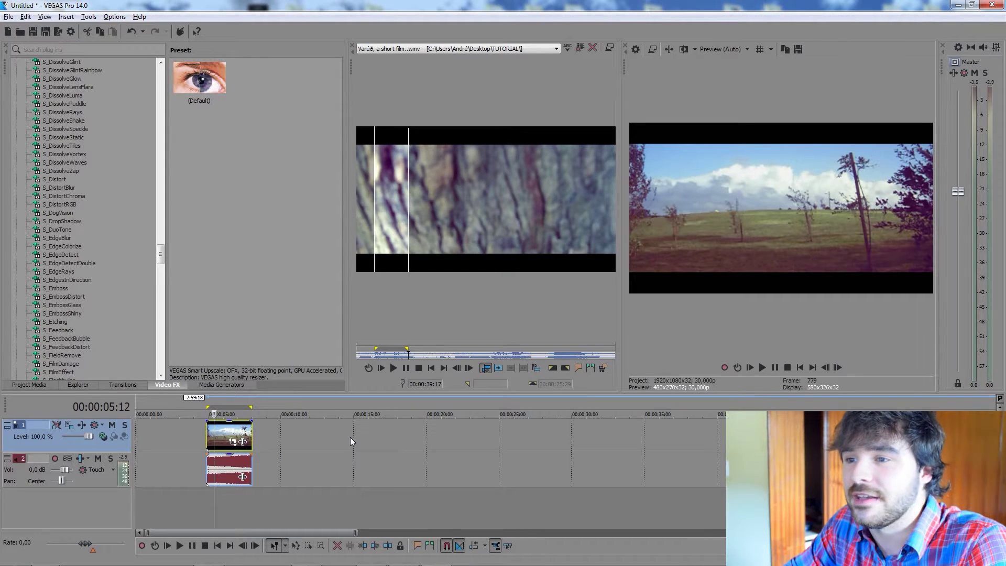
Apply the Smart Upscale video effect to the short film clip on the timeline.
drag(161, 254, 161, 147)
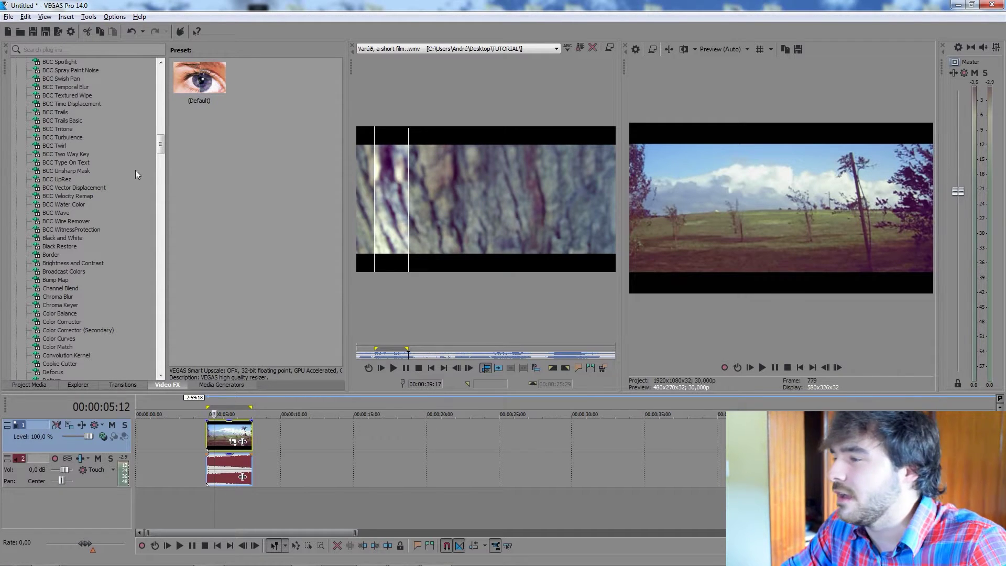
scroll(116, 181, down, 20)
scroll(90, 199, down, 20)
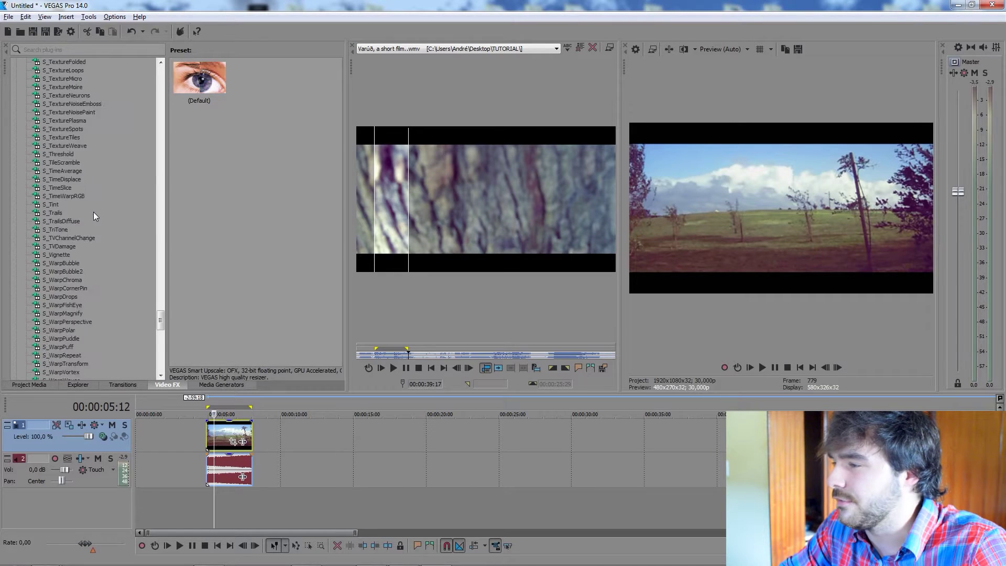
scroll(76, 226, up, 4)
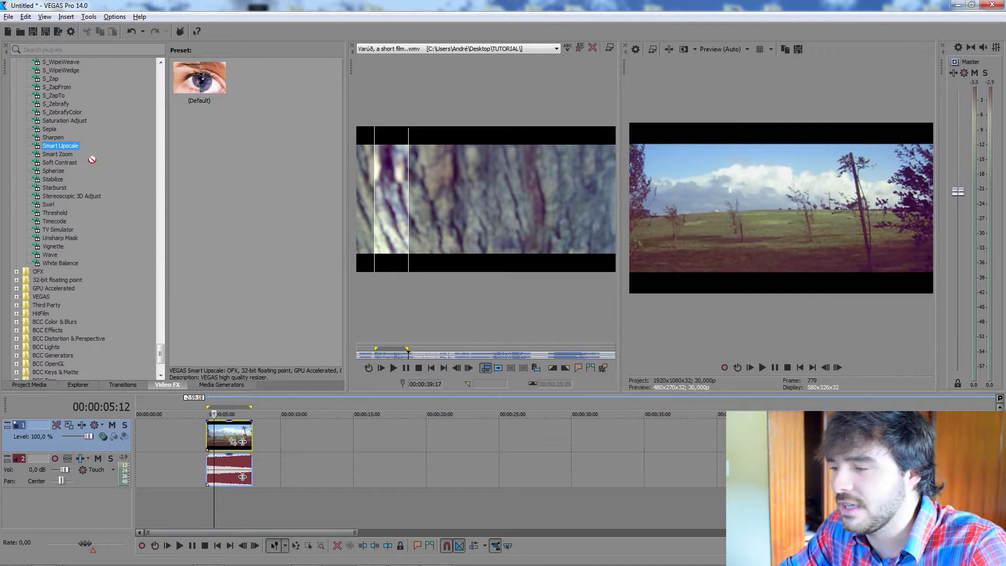
drag(62, 146, 224, 432)
drag(396, 132, 276, 142)
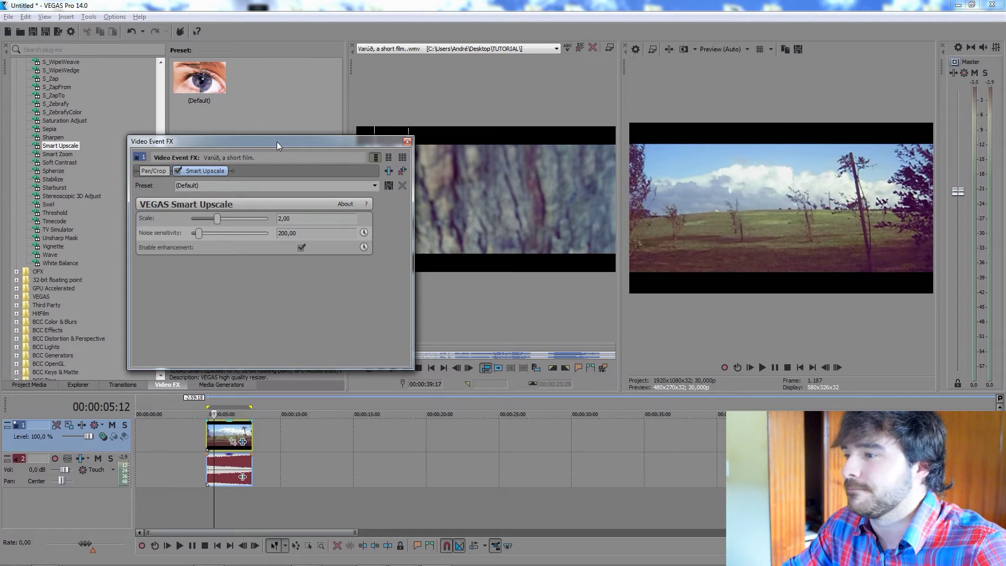
Set the Smart Upscale effect's noise sensitivity to 400 and its scale to 4.
drag(336, 233, 232, 232)
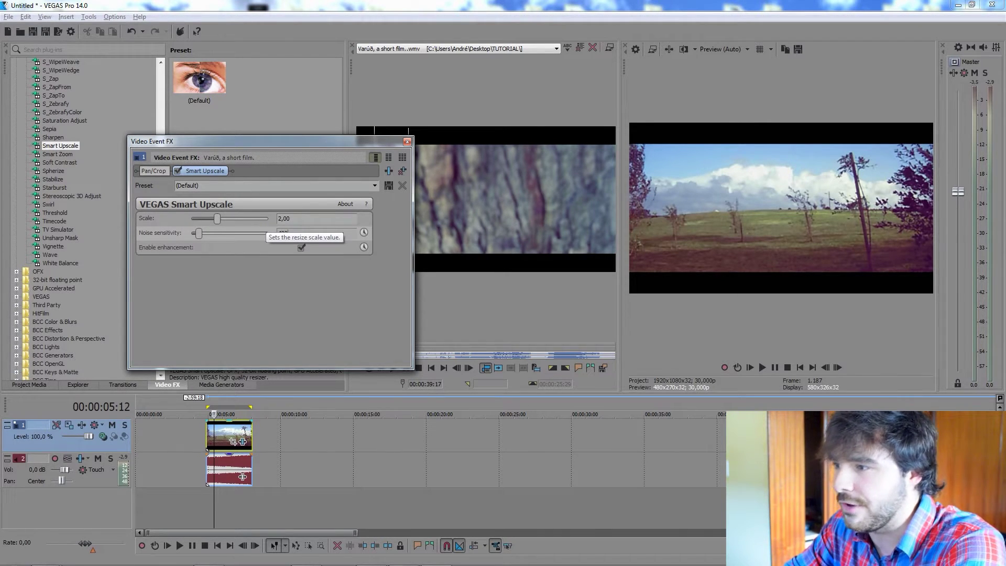
text(400)
key(Tab)
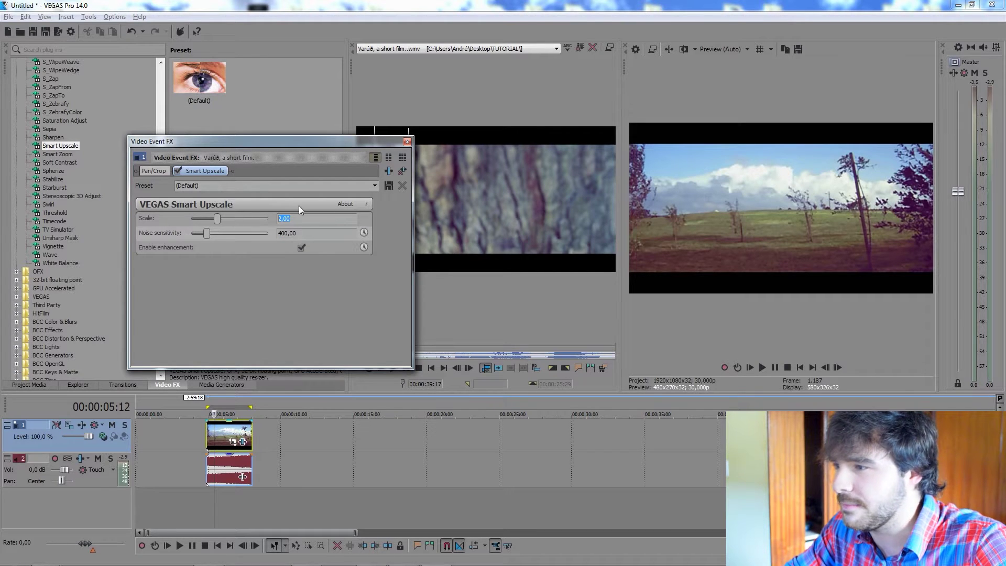
text(4)
key(Return)
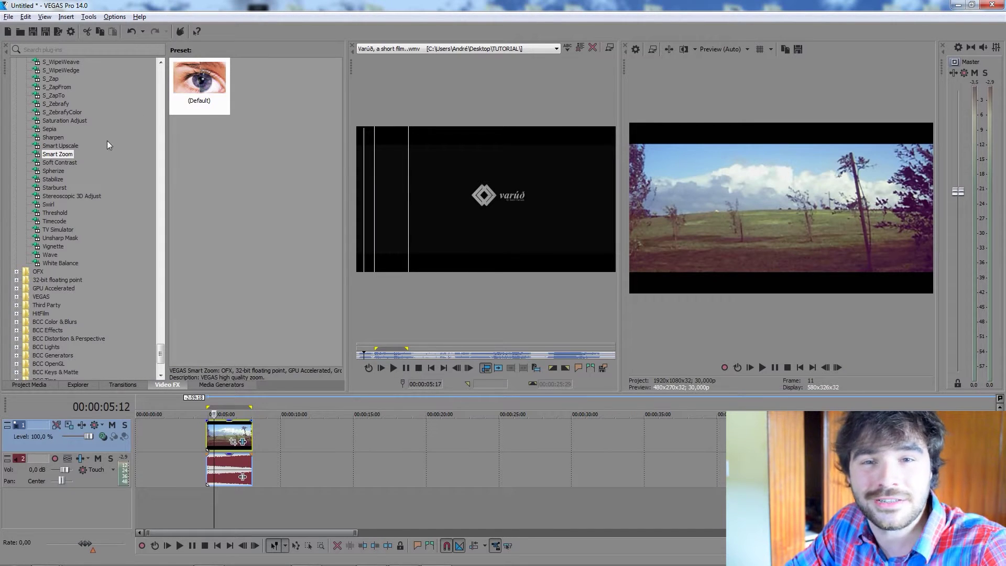
Apply the Smart Zoom effect to the clip and adjust its cutout to about 0,795; 0,640; 1,539.
drag(58, 155, 226, 426)
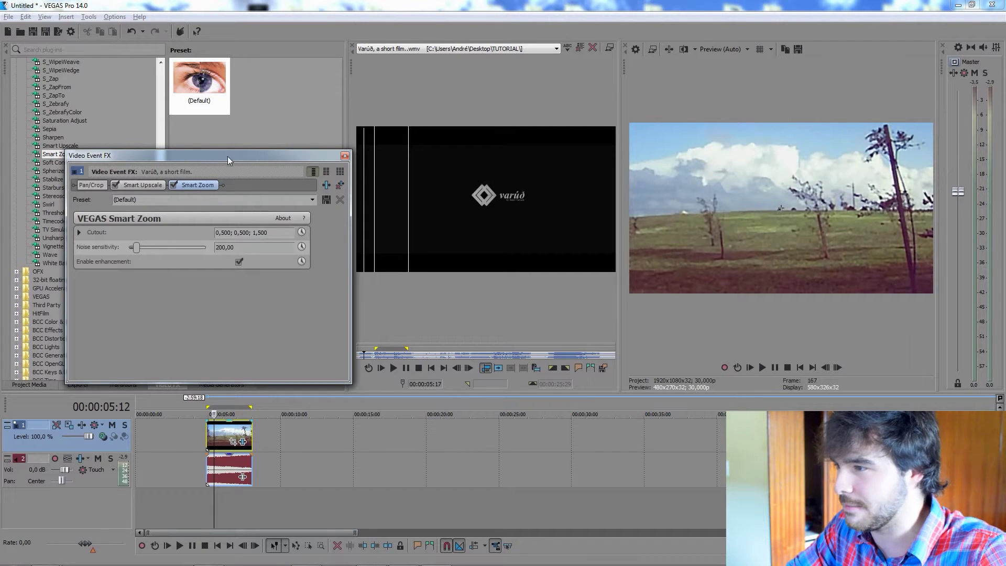
mouse_move(228, 157)
mouse_down()
mouse_move(287, 165)
mouse_move(230, 184)
mouse_move(232, 162)
mouse_up()
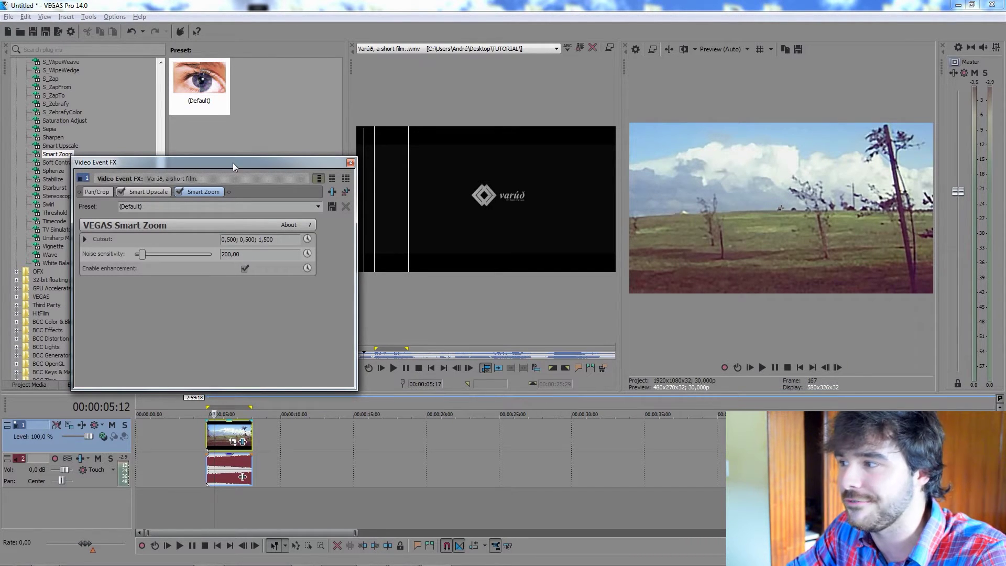
click(84, 238)
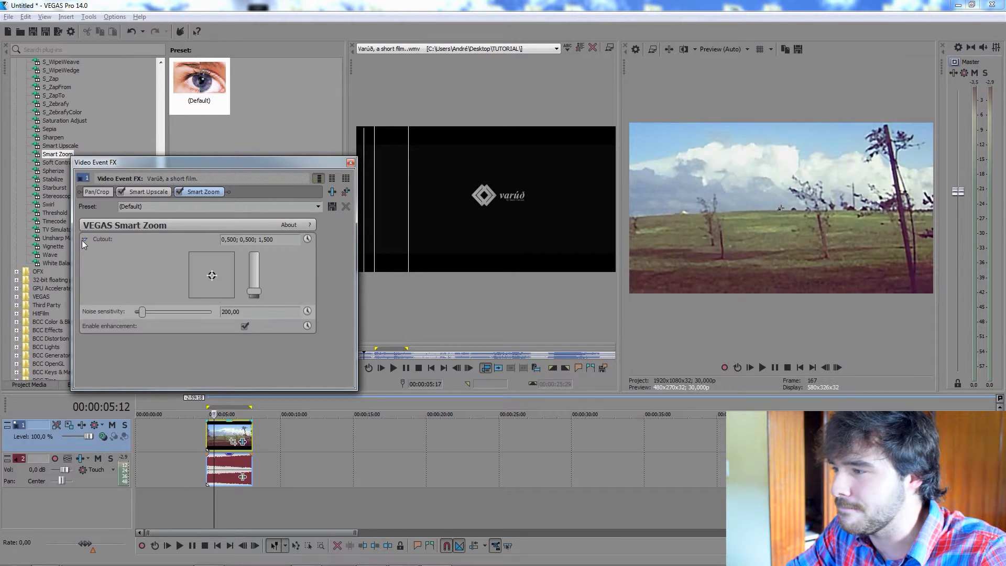
drag(211, 274, 256, 290)
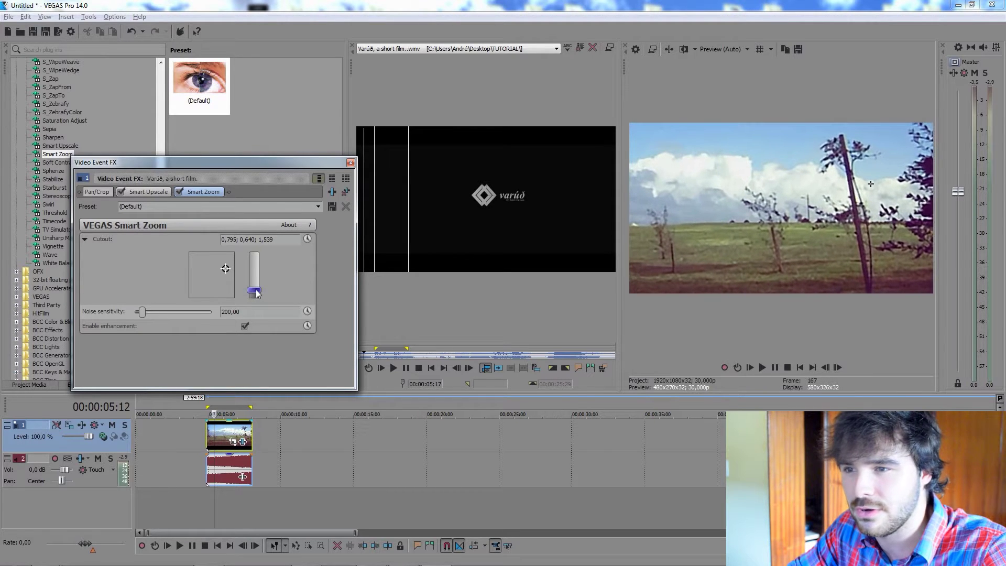
Set the Smart Zoom effect's noise sensitivity to 400 and close the effect settings.
drag(141, 312, 153, 312)
click(230, 313)
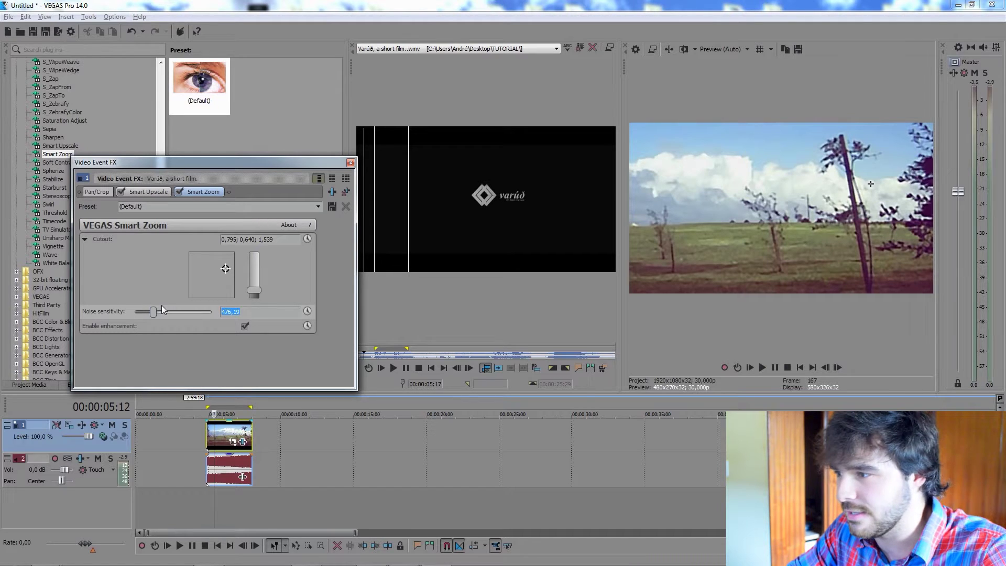
text(400)
key(Return)
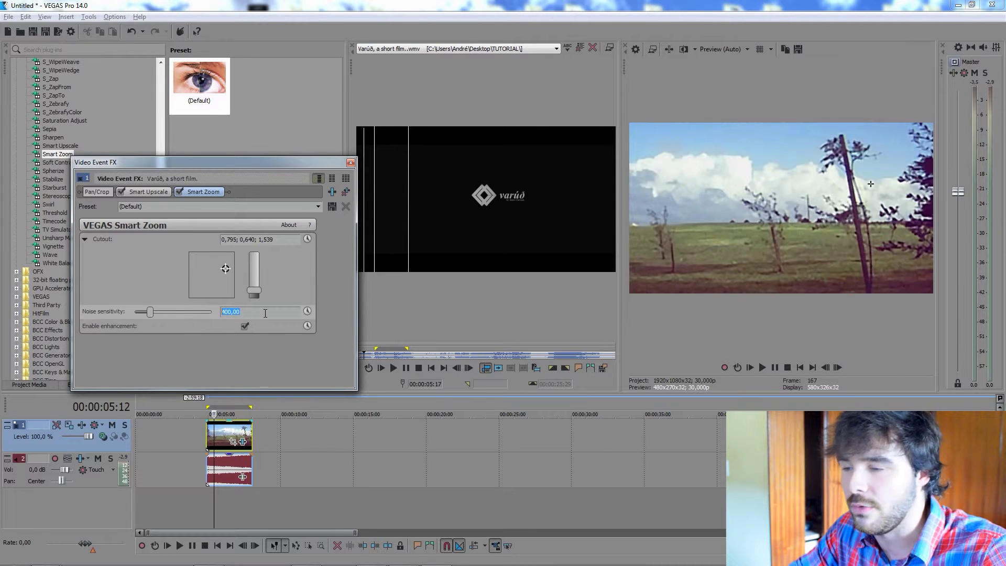
click(265, 313)
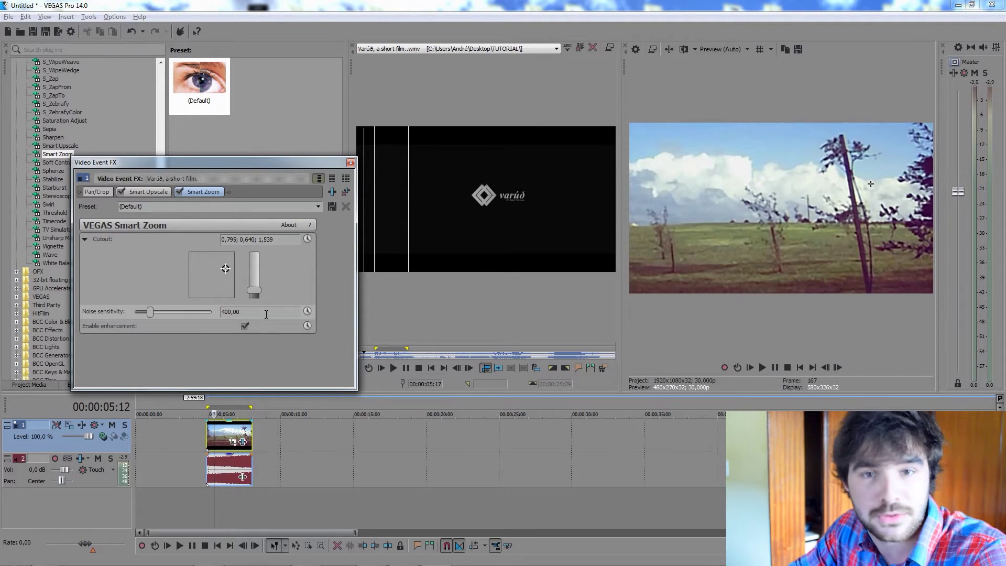
click(351, 162)
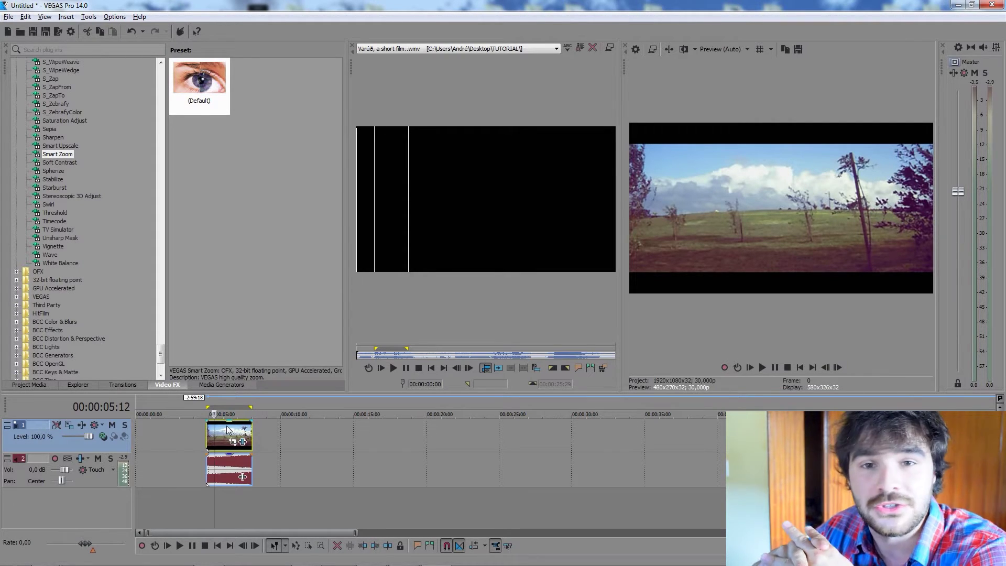
Insert a velocity envelope on the short film video clip.
click(212, 430)
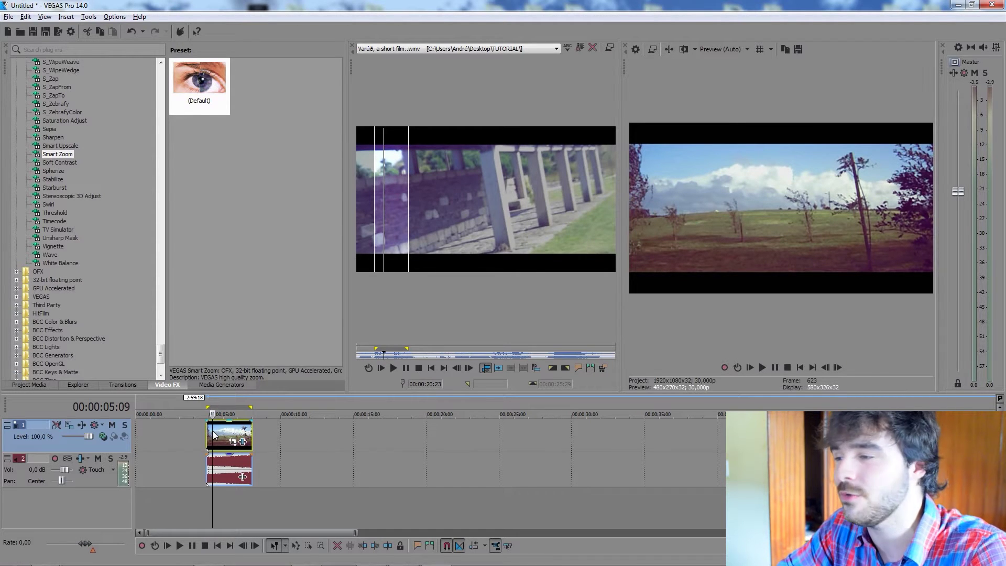
right_click(214, 433)
mouse_move(309, 321)
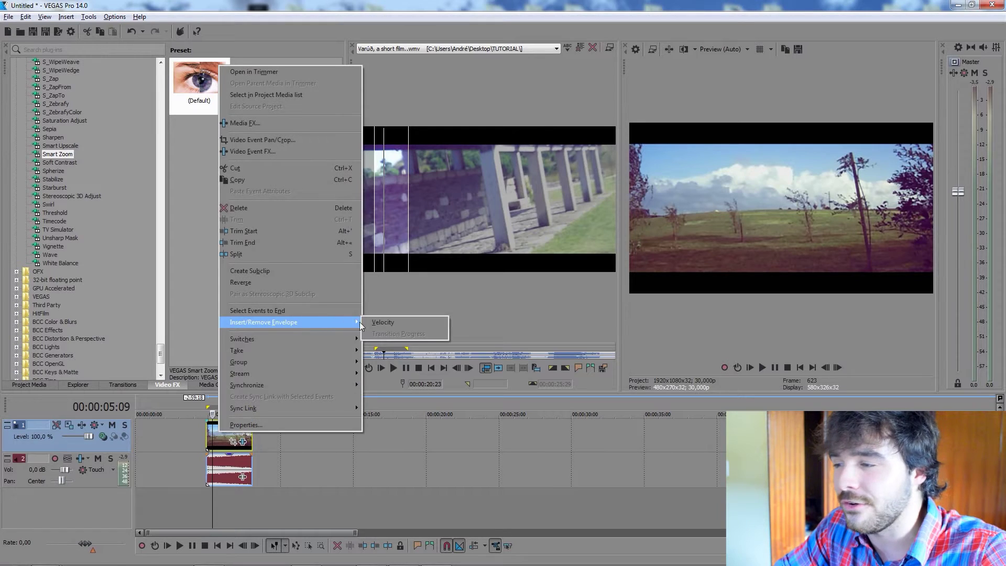
click(377, 320)
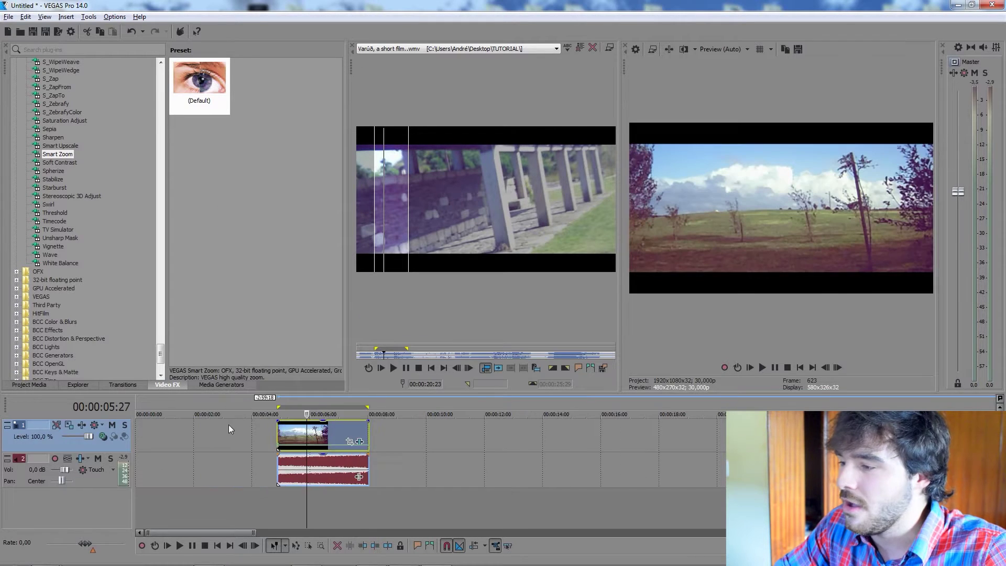
click(223, 424)
scroll(228, 431, up, 6)
scroll(450, 430, down, 3)
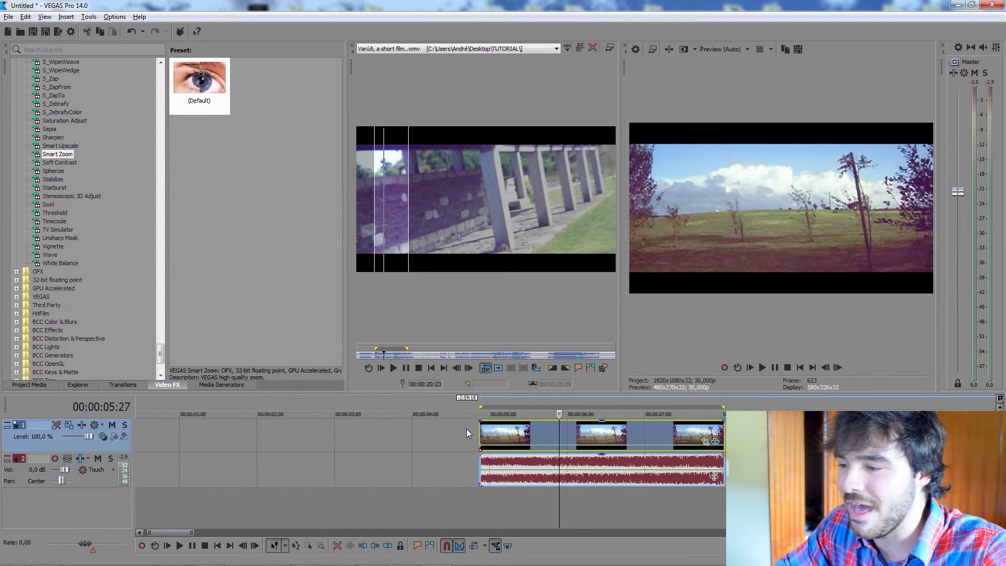
scroll(449, 446, up, 2)
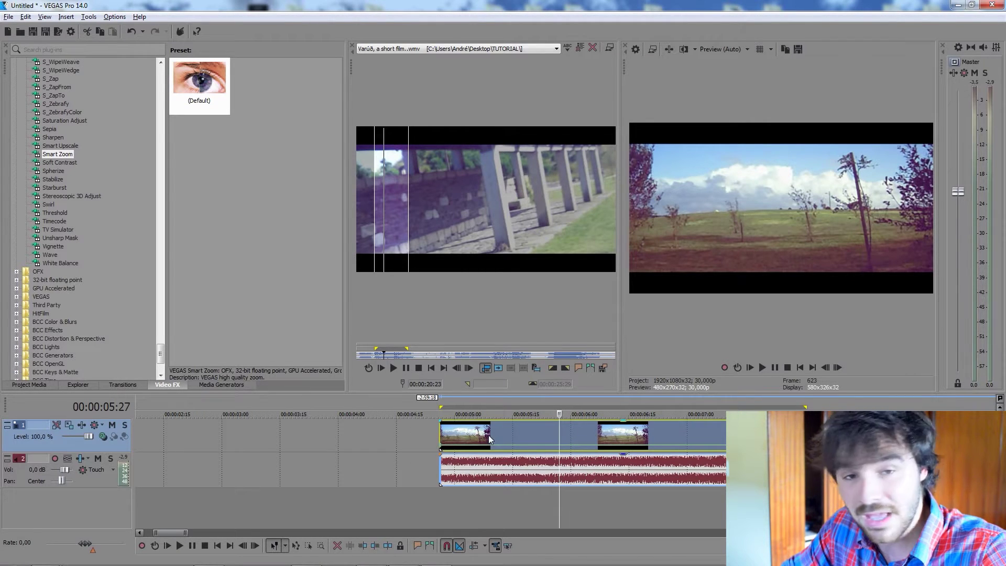
Raise the velocity envelope from the clip's start to speed up the footage.
click(441, 449)
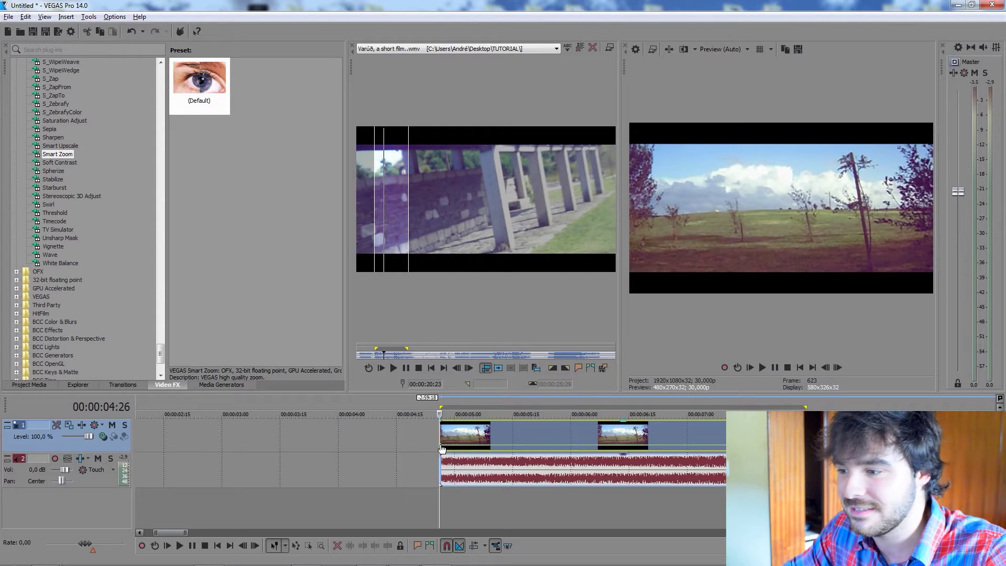
scroll(442, 437, left, 3)
scroll(431, 438, down, 5)
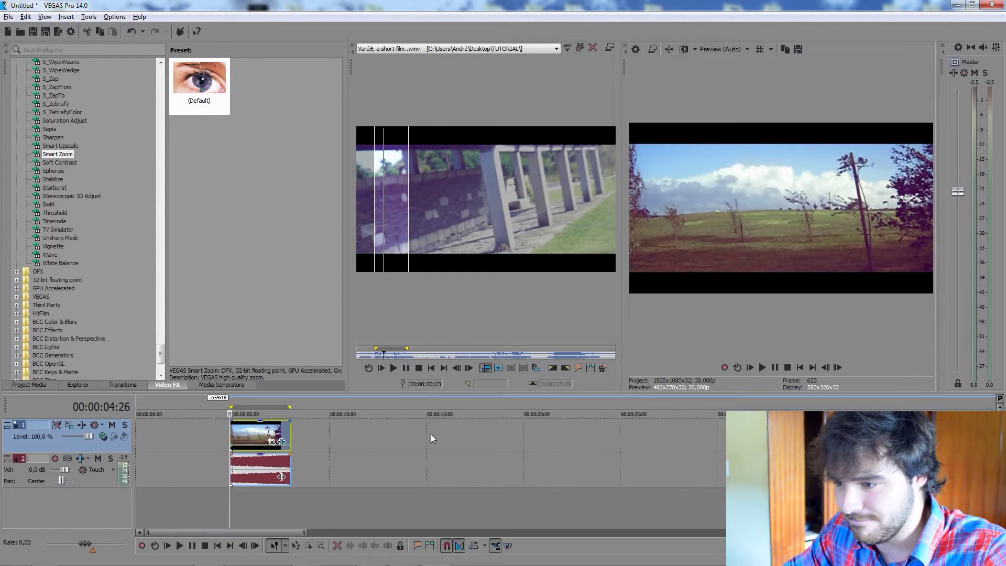
scroll(431, 438, up, 5)
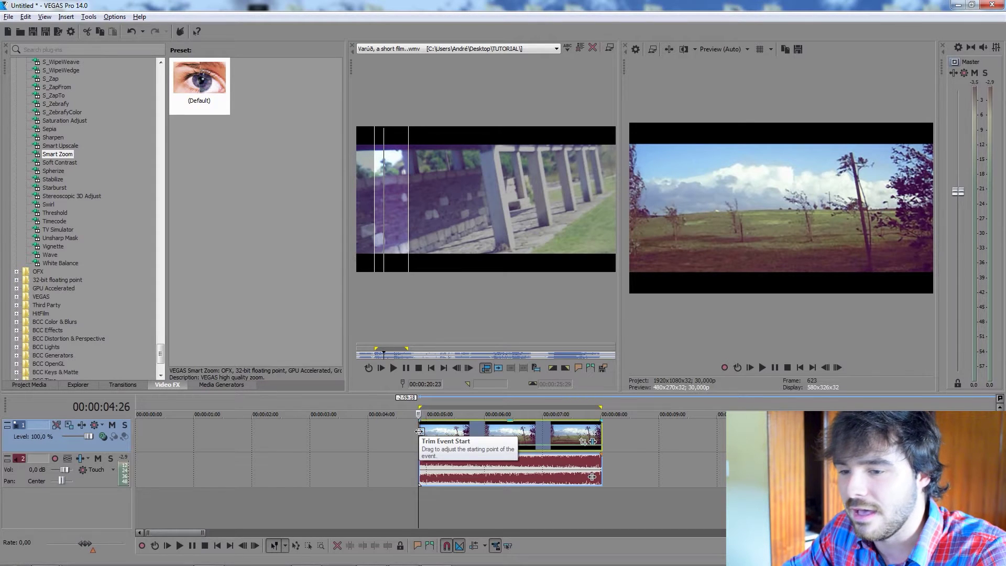
scroll(437, 433, down, 3)
Check the source film in the trimmer and preview the sped-up clip around 00:00:06:12 and at its start.
click(492, 176)
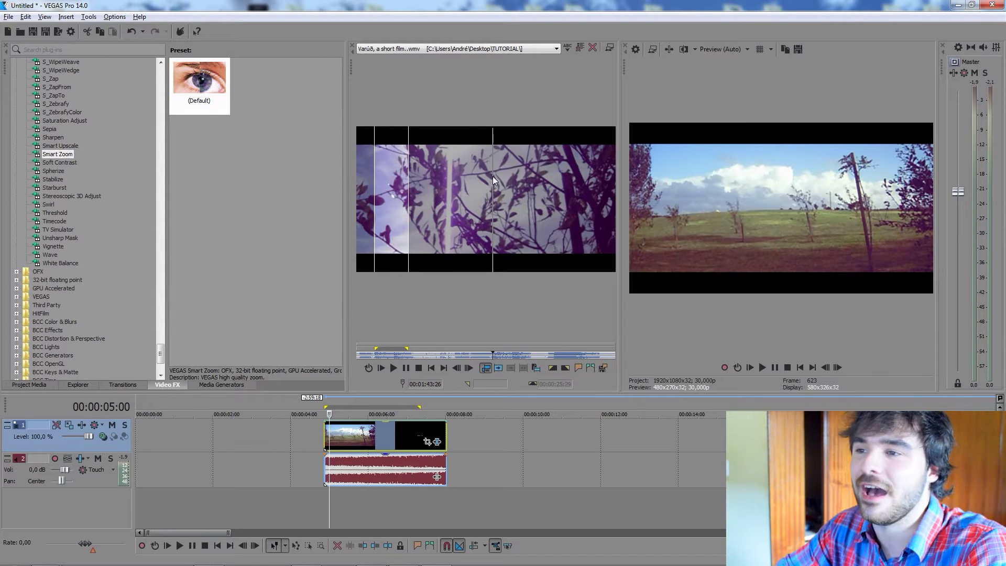
click(490, 353)
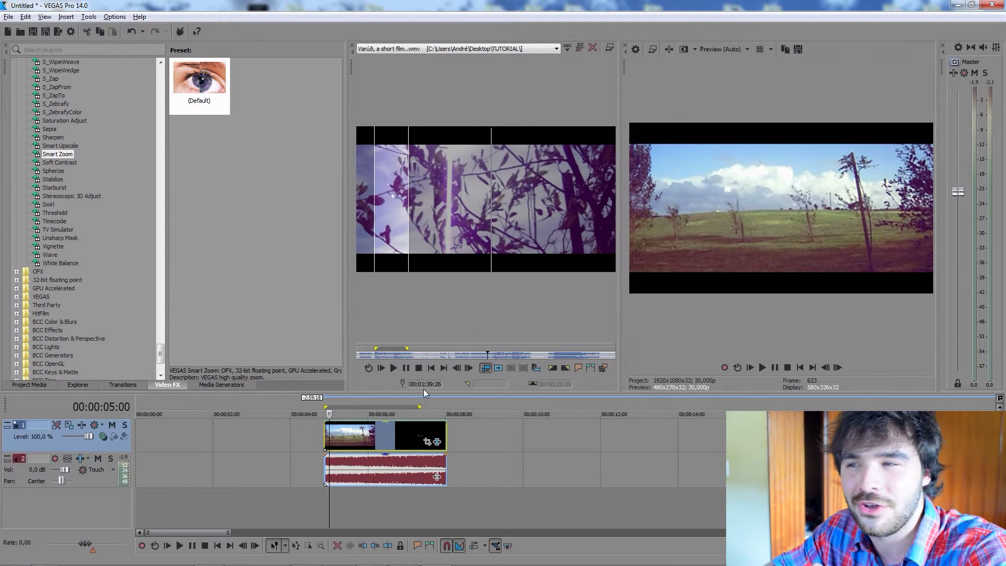
click(376, 443)
scroll(377, 443, up, 2)
click(573, 437)
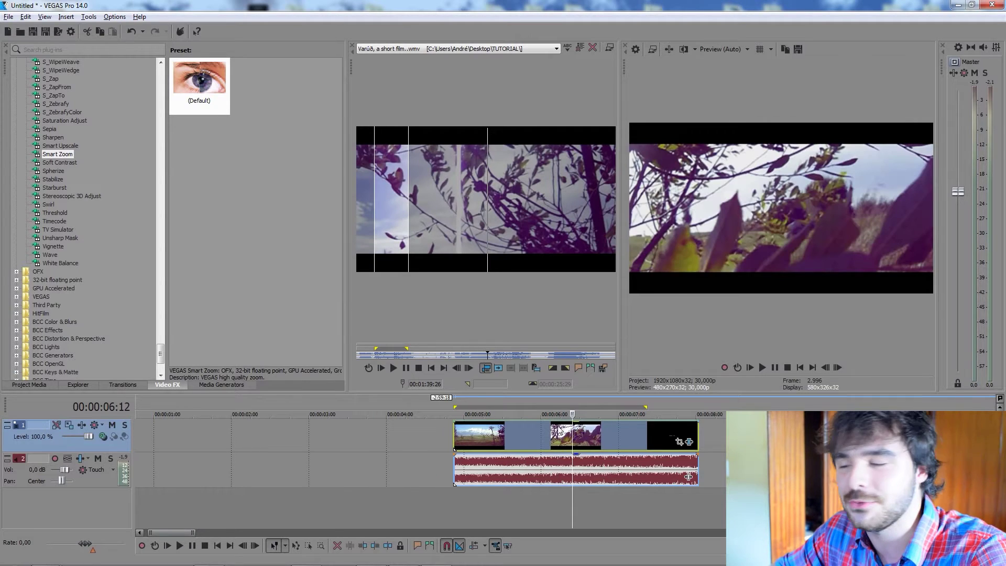
click(454, 440)
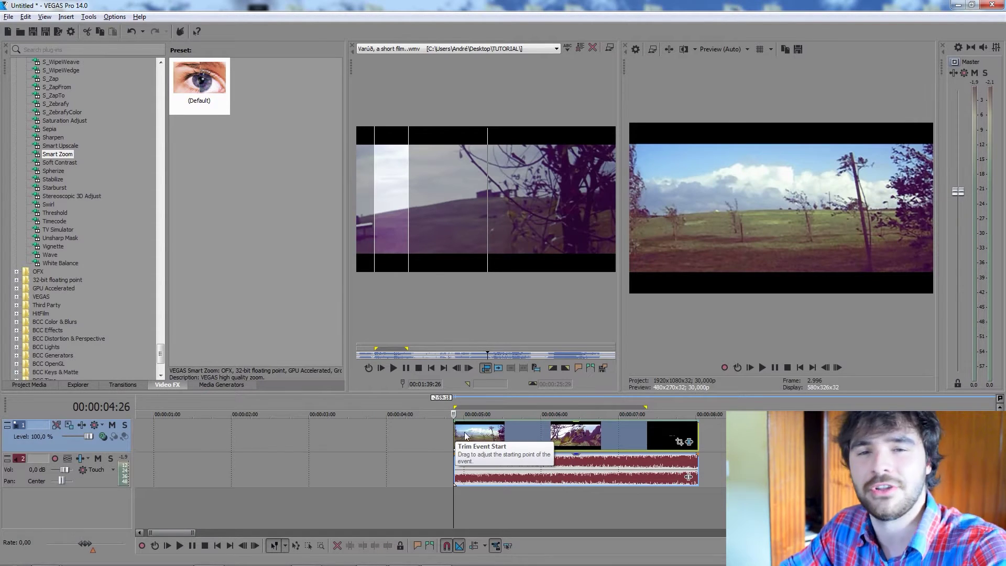
Set the video clip's event properties to Disable resample.
right_click(582, 433)
click(603, 424)
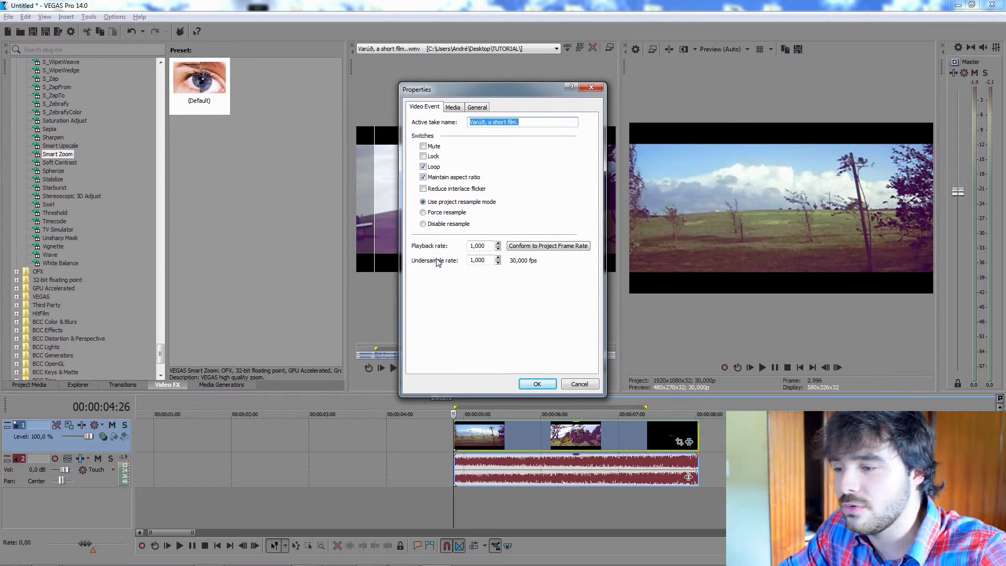
click(423, 224)
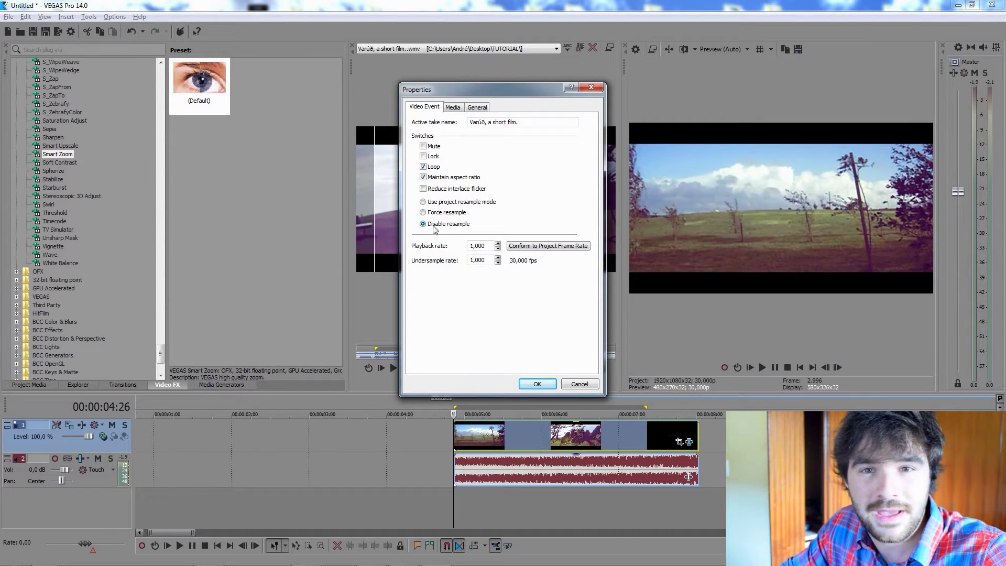
click(537, 384)
Examine the clip's frames from 00:00:06:13 to 00:00:06:15 for blending and return the playhead to the clip's start.
click(562, 448)
click(574, 442)
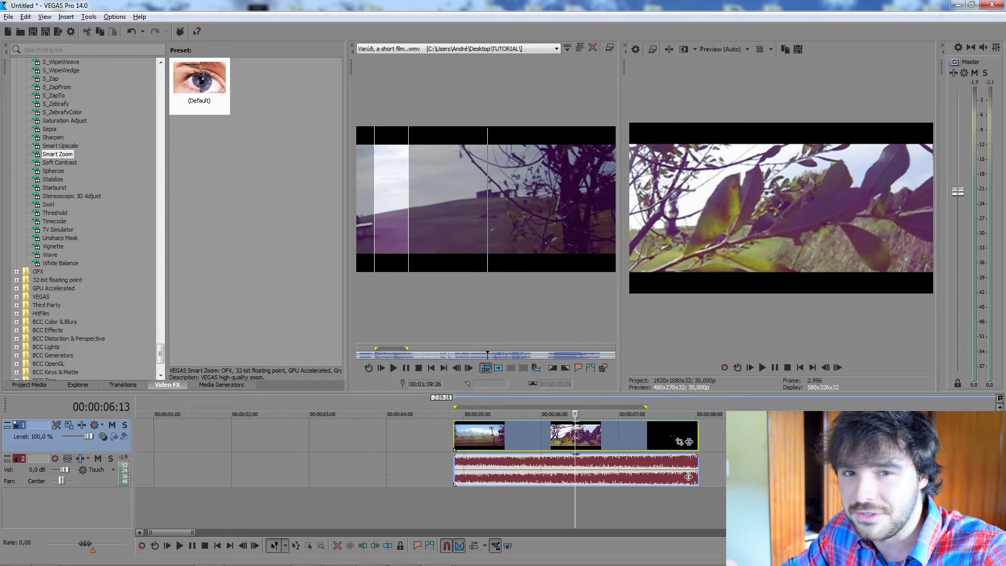
scroll(571, 441, up, 2)
click(563, 439)
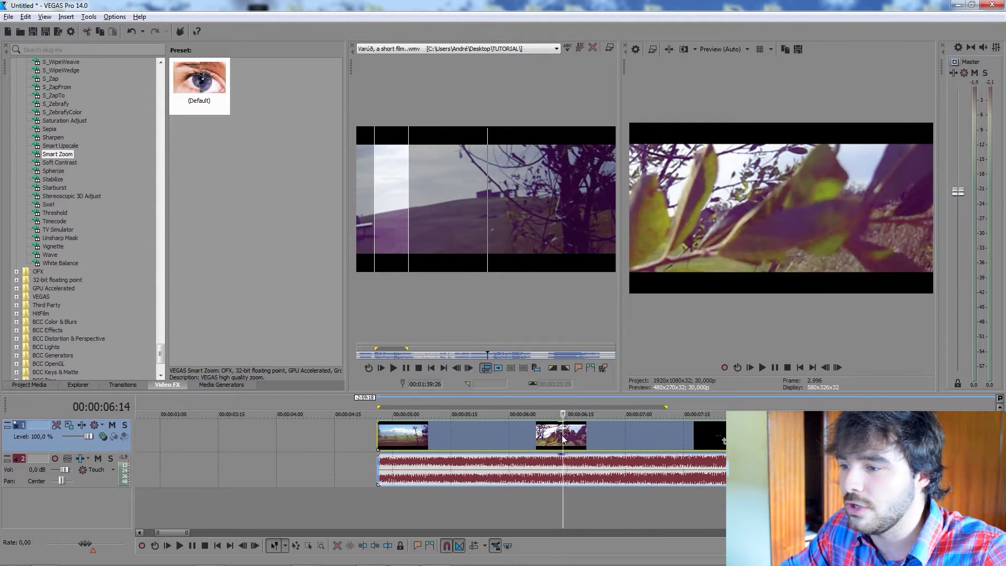
scroll(561, 435, up, 2)
click(569, 435)
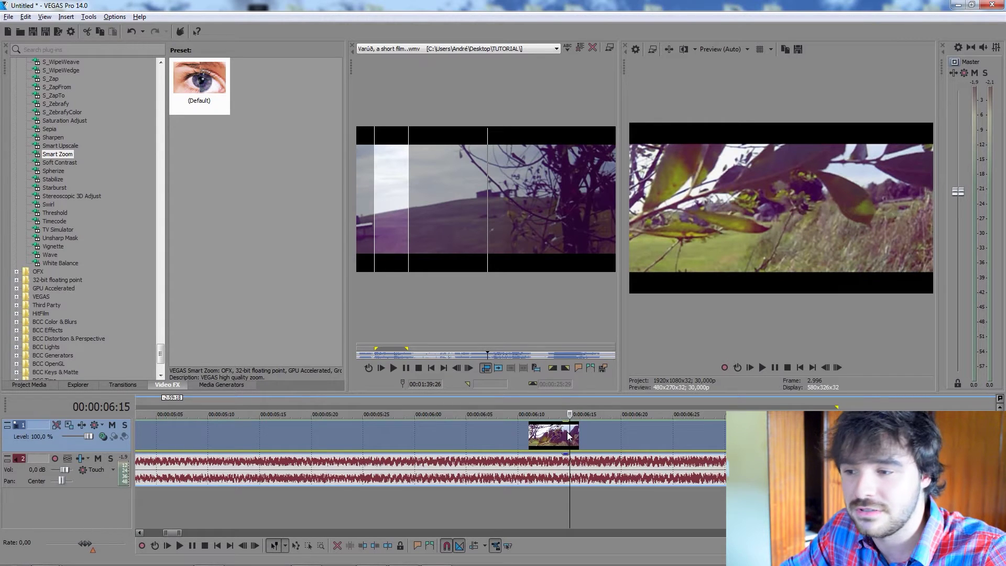
scroll(563, 427, down, 10)
click(159, 428)
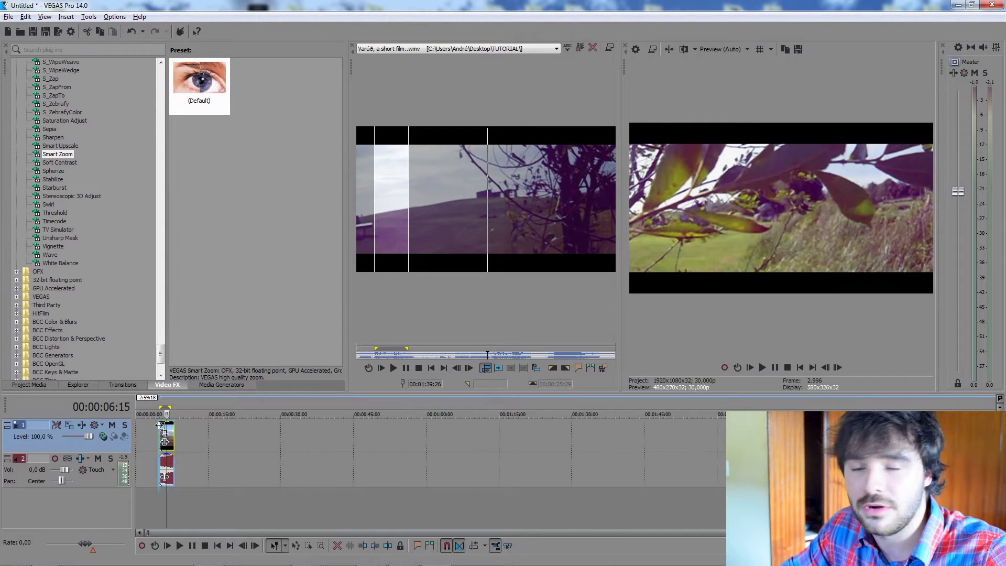
scroll(173, 429, up, 8)
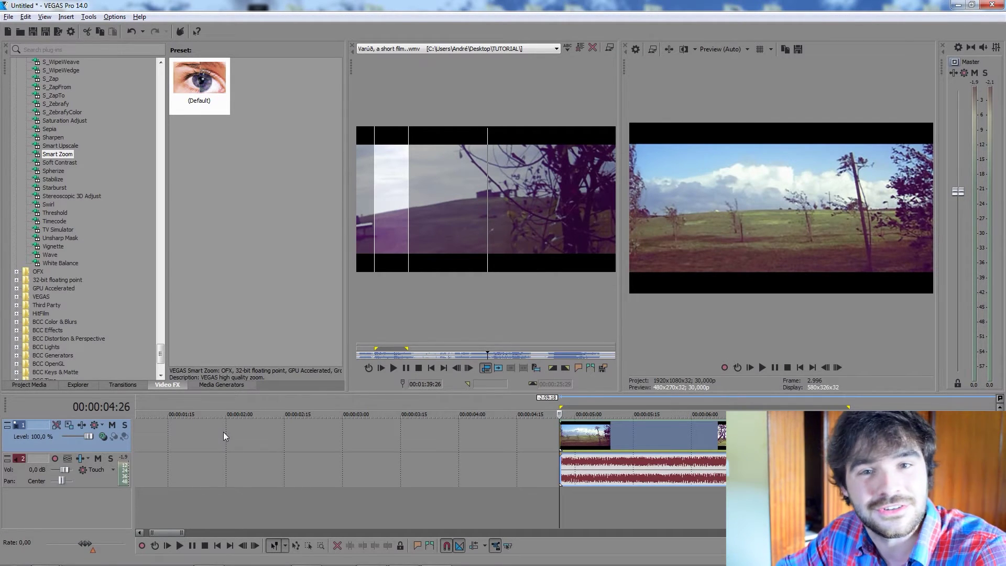
scroll(245, 434, down, 5)
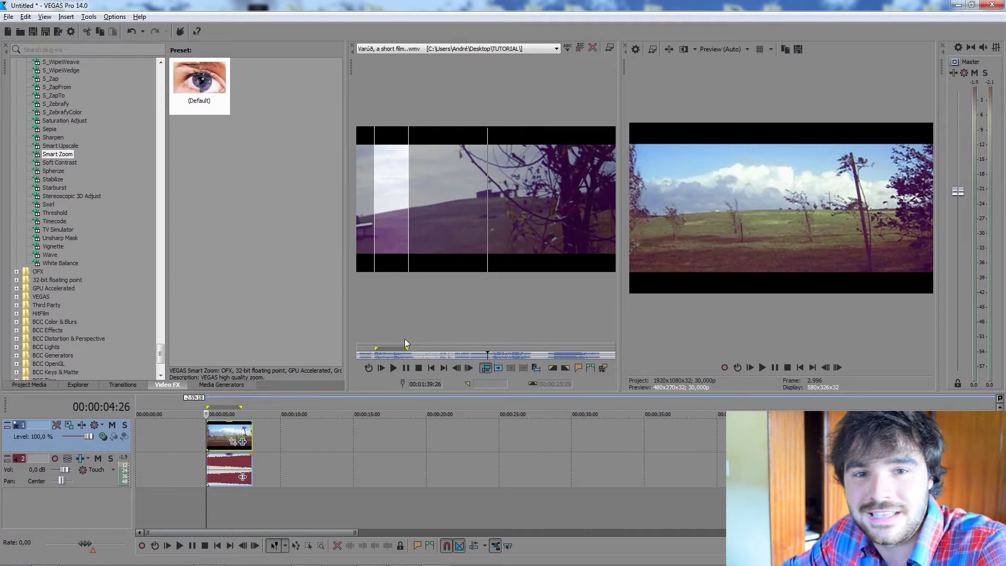
Set the project's resample mode to Disable resample and apply the project properties.
click(636, 49)
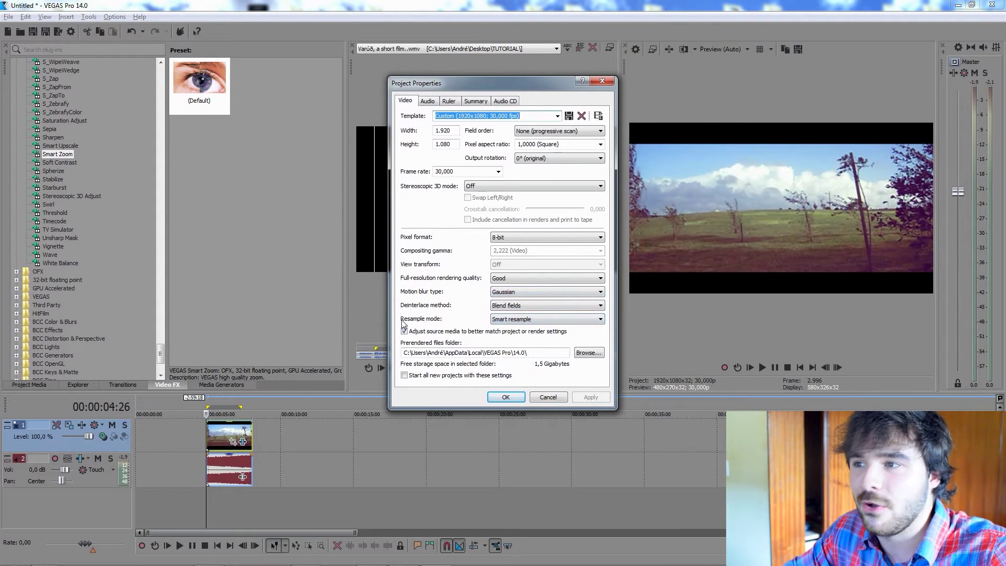
click(531, 320)
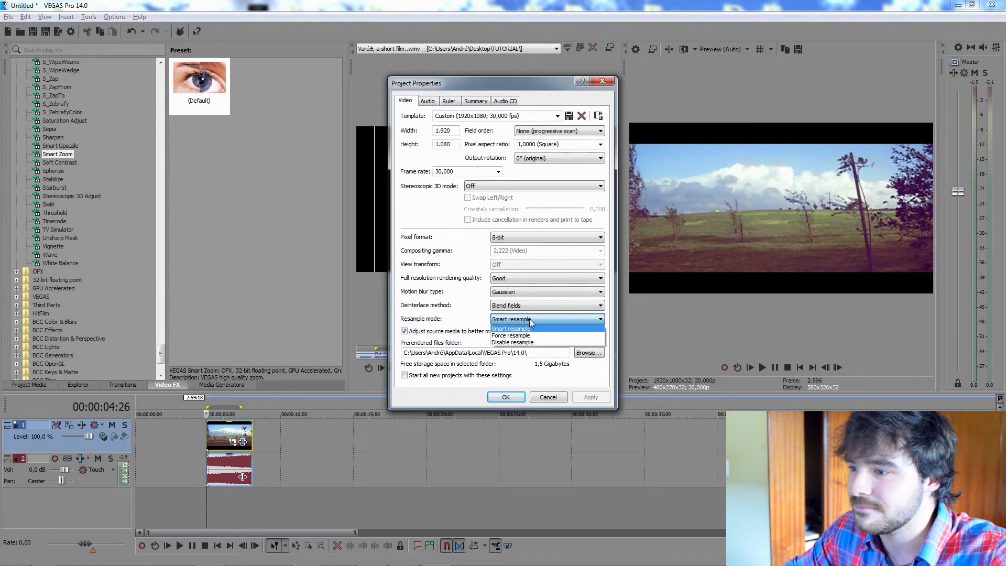
click(518, 342)
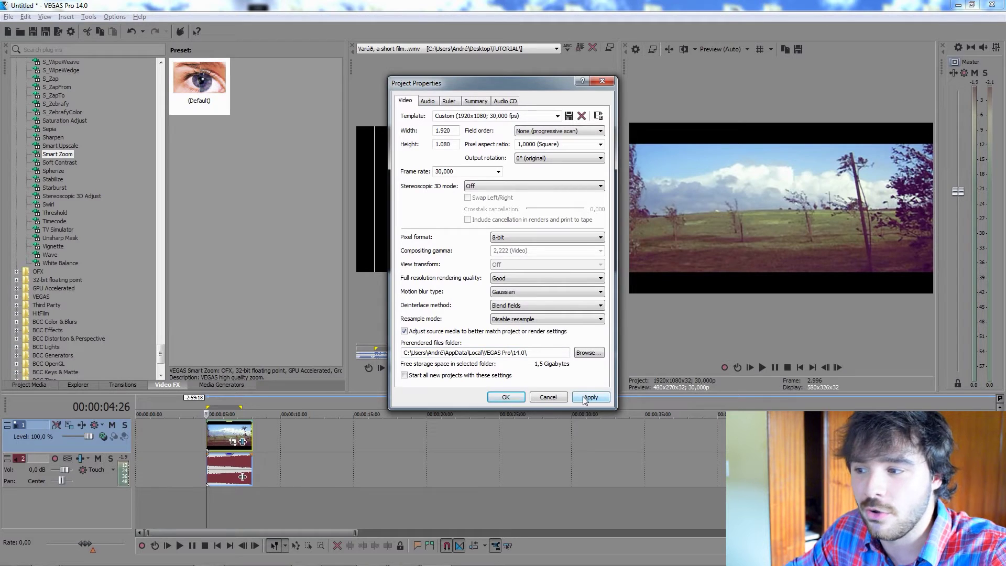
click(585, 398)
click(505, 397)
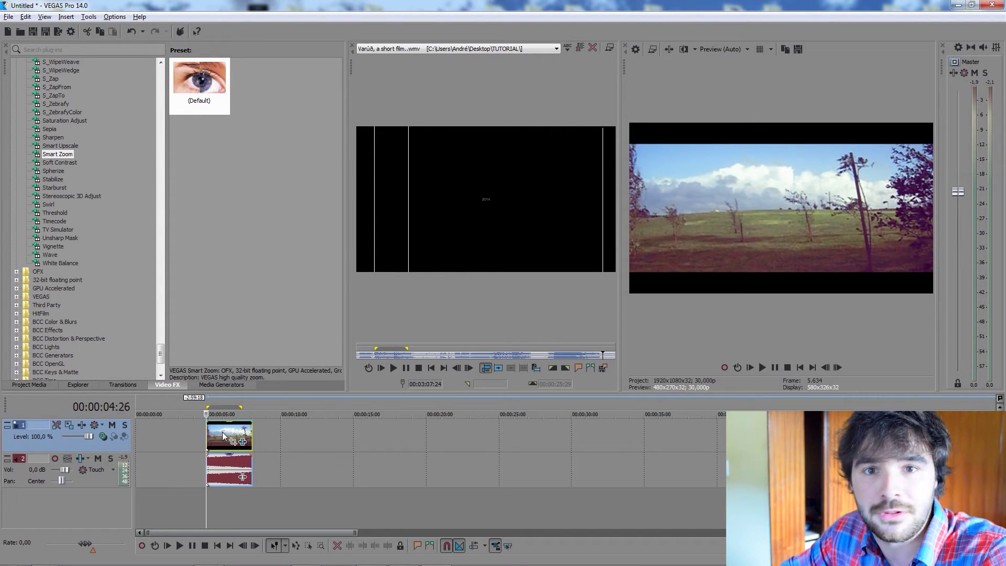
click(219, 436)
scroll(222, 436, up, 3)
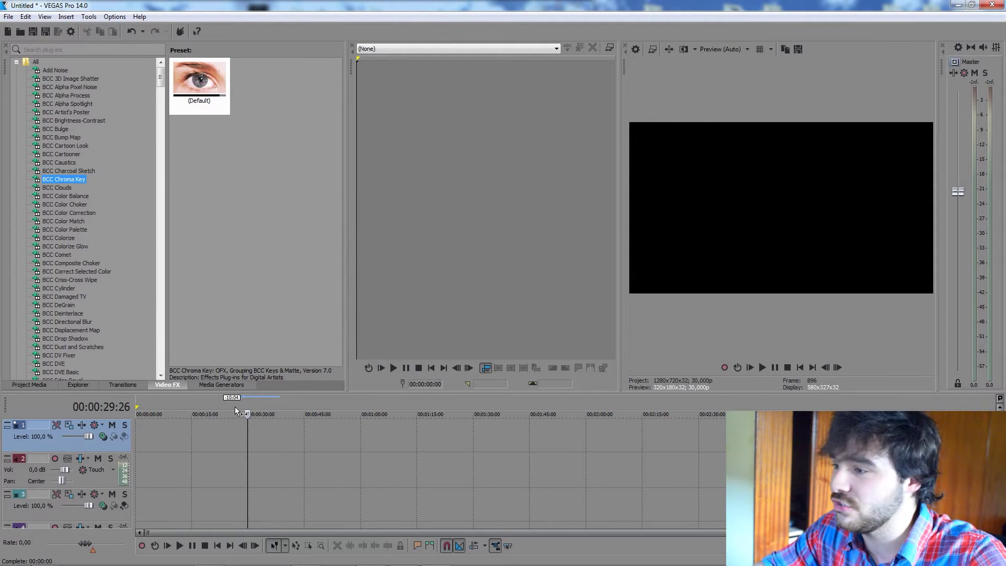
Add a default Titles & Text event to the first video track at about 00:00:44, keeping its sample text.
click(212, 384)
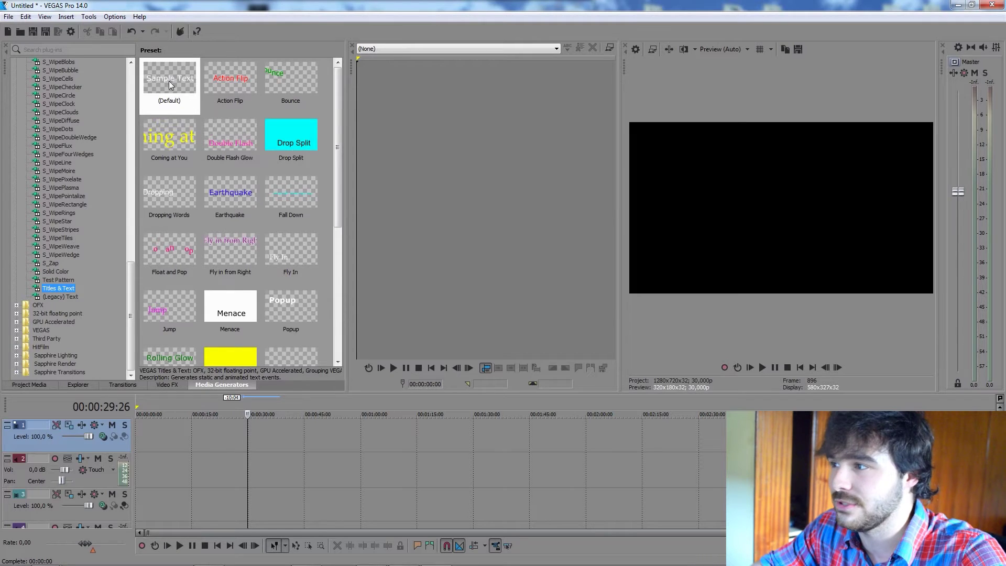
drag(165, 99, 308, 449)
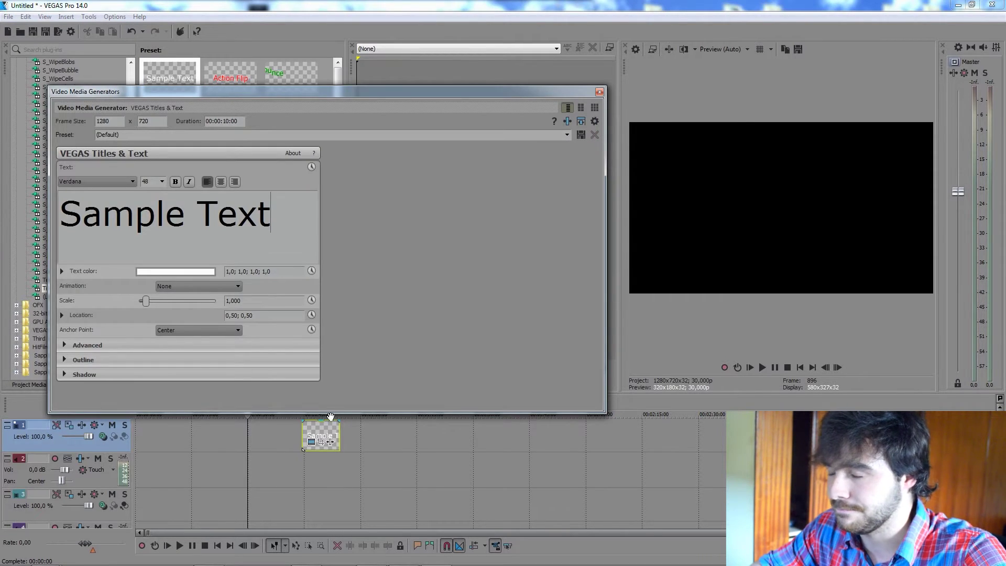
click(599, 91)
Apply the default BCC Extruded Text effect to the title event on the first video track.
scroll(72, 257, up, 9)
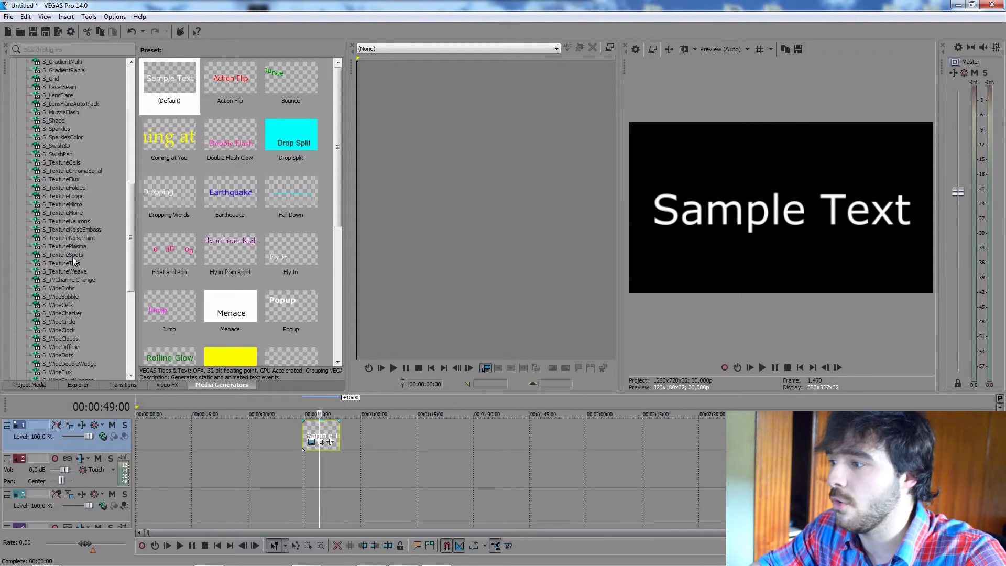
click(166, 388)
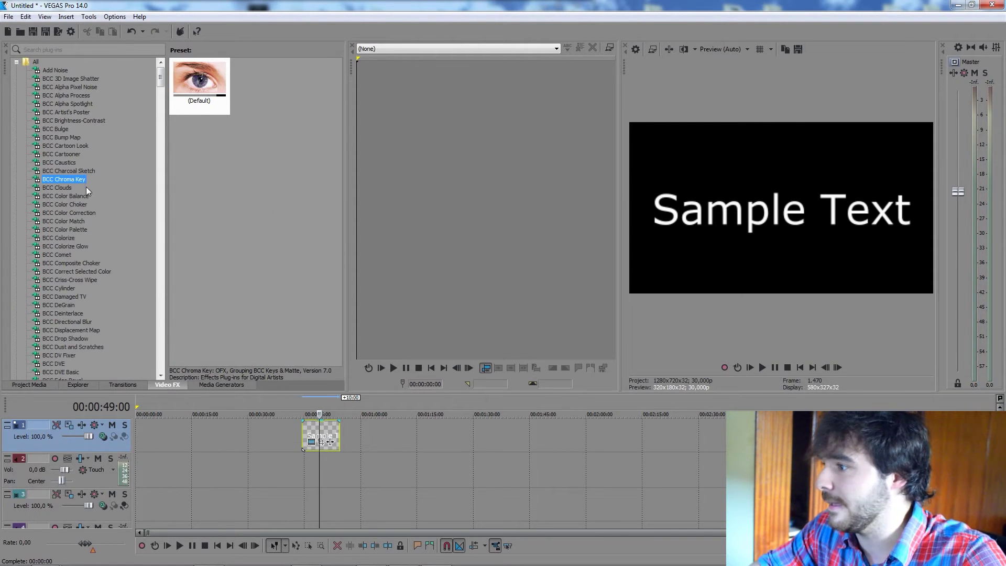
click(69, 305)
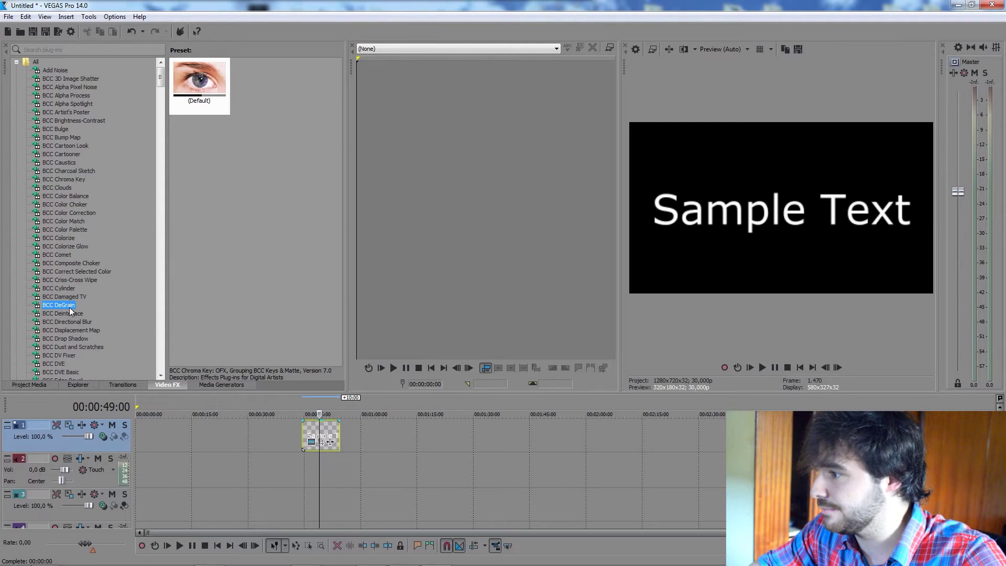
scroll(69, 307, down, 6)
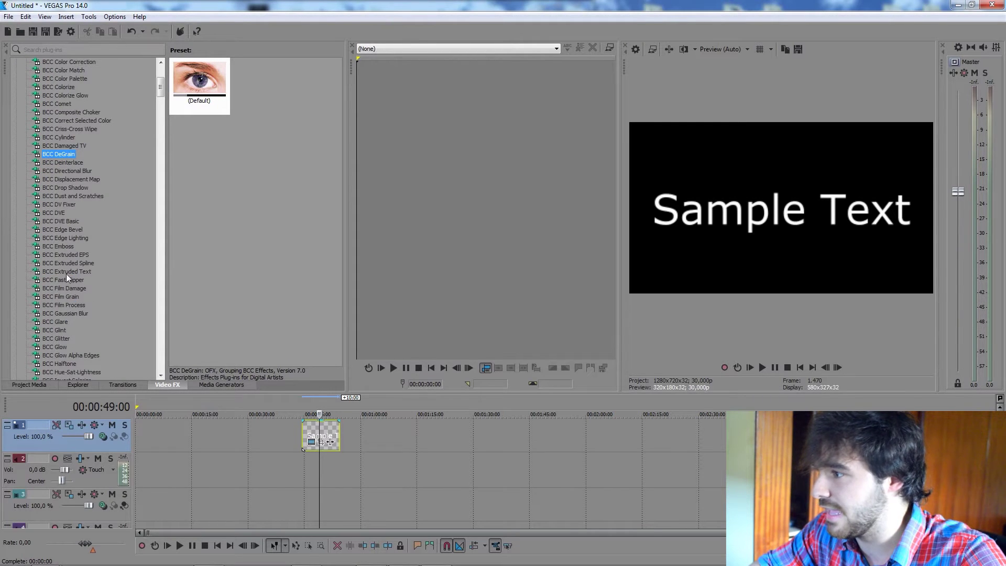
click(65, 266)
click(67, 272)
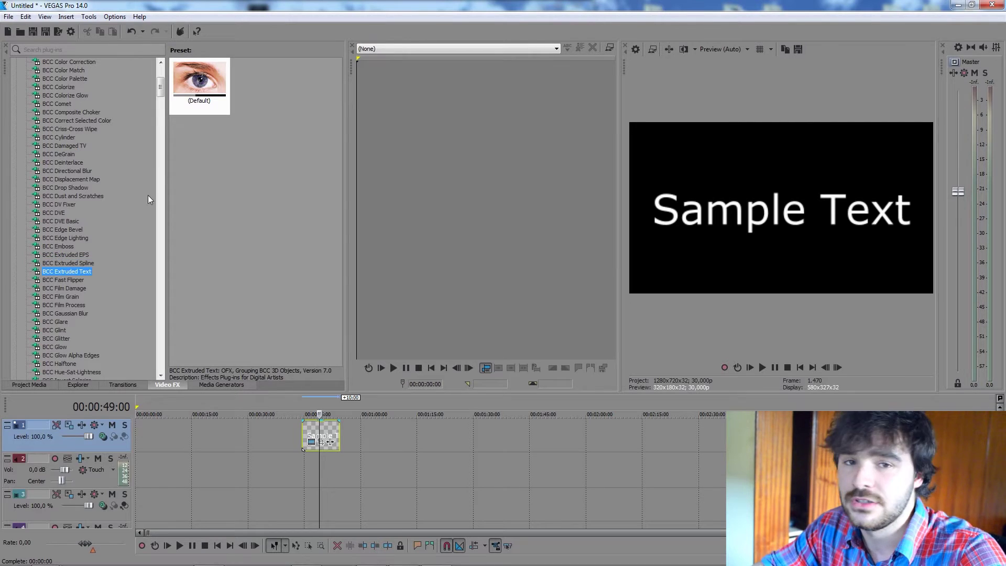
drag(208, 95, 319, 434)
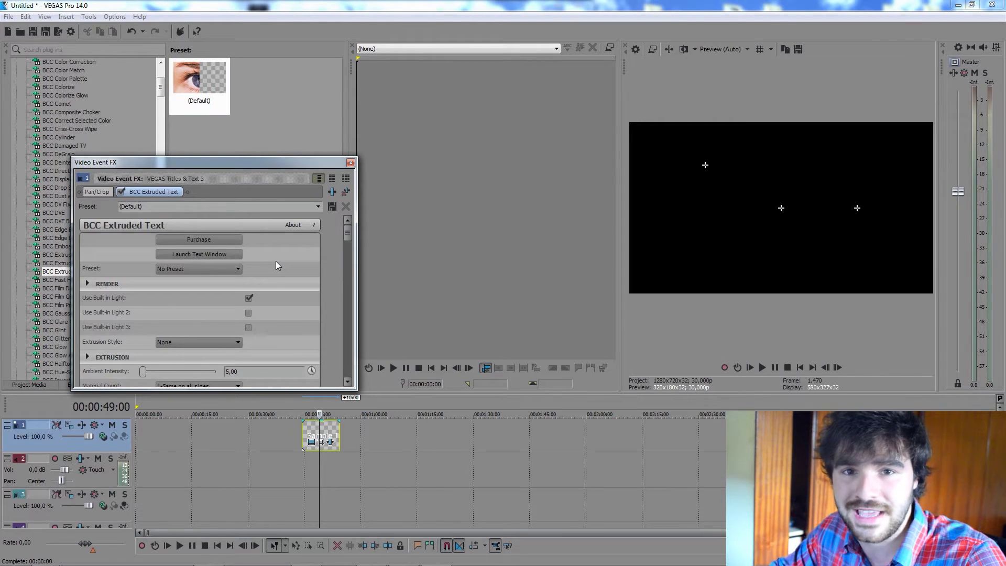
Enter "T E X T" as the extruded text's content and apply it.
click(200, 255)
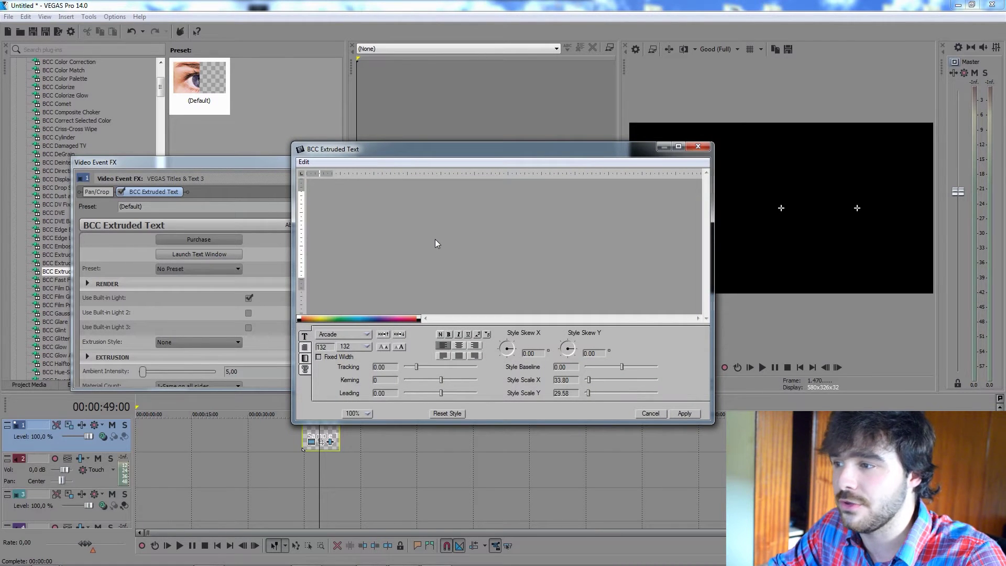
text(T E )
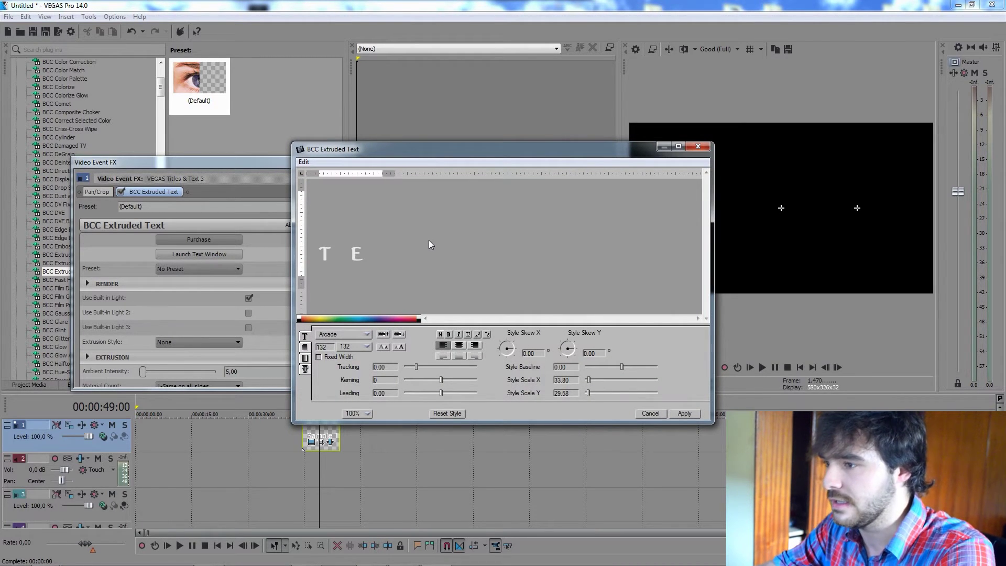
text(X T)
click(677, 413)
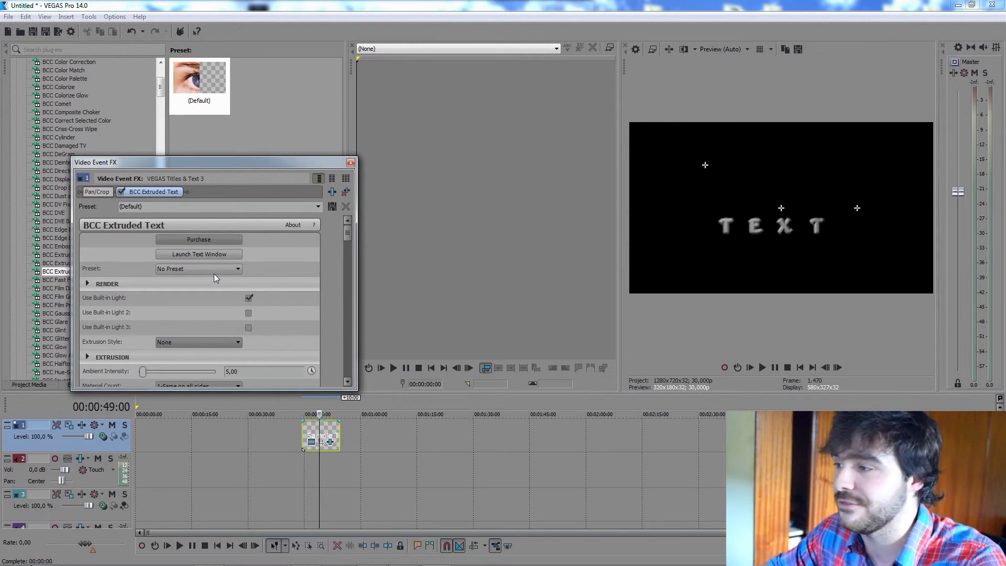
Load the "text on circle.bcp" preset for the extruded text and return the preset selection to No Preset.
mouse_move(347, 232)
mouse_down()
mouse_move(346, 246)
mouse_move(342, 236)
mouse_up()
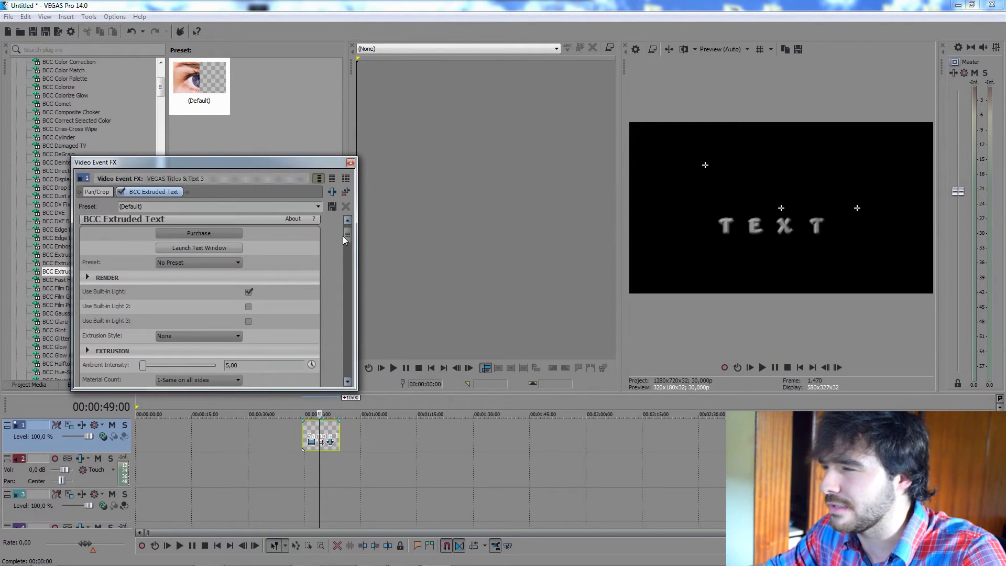
click(202, 263)
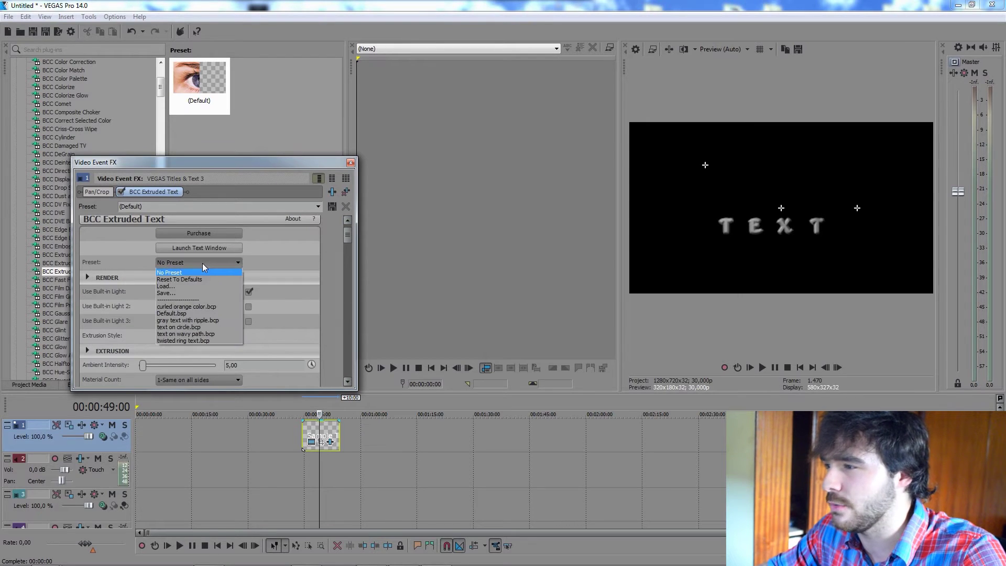
click(191, 327)
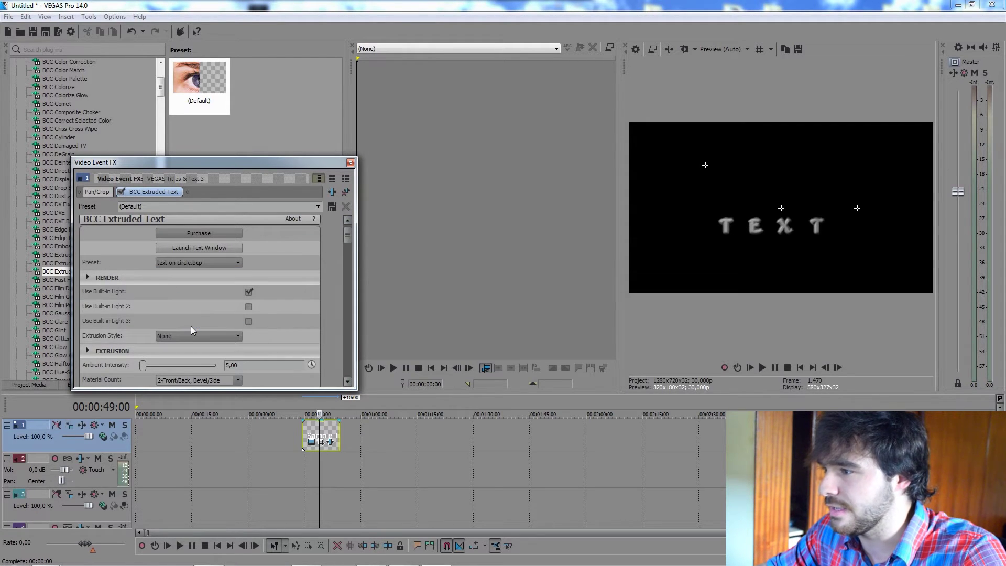
click(208, 263)
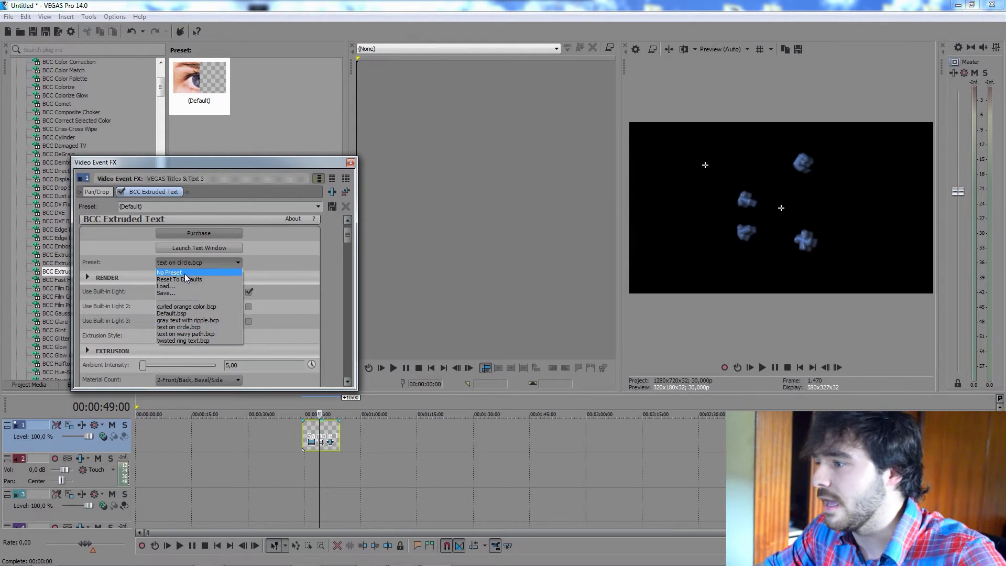
click(187, 272)
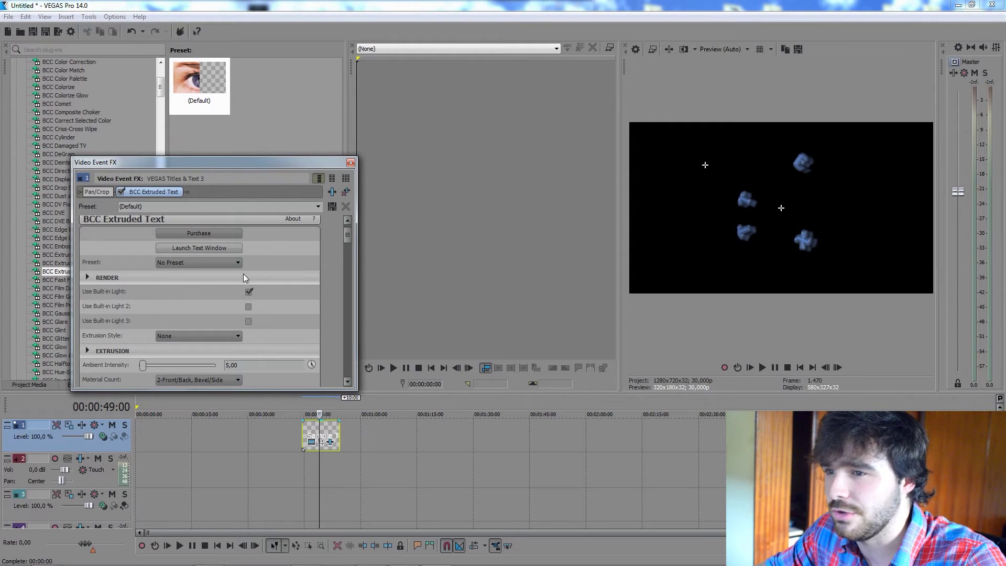
Set the extruded text's extrusion style to metal-brushed metal 1.bcp.
drag(347, 235, 326, 235)
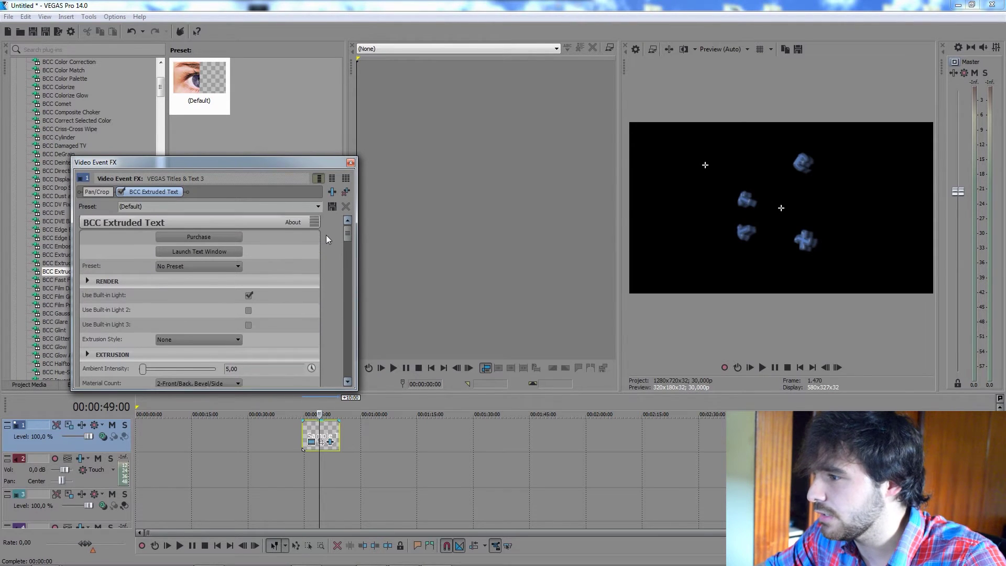
click(209, 336)
click(199, 435)
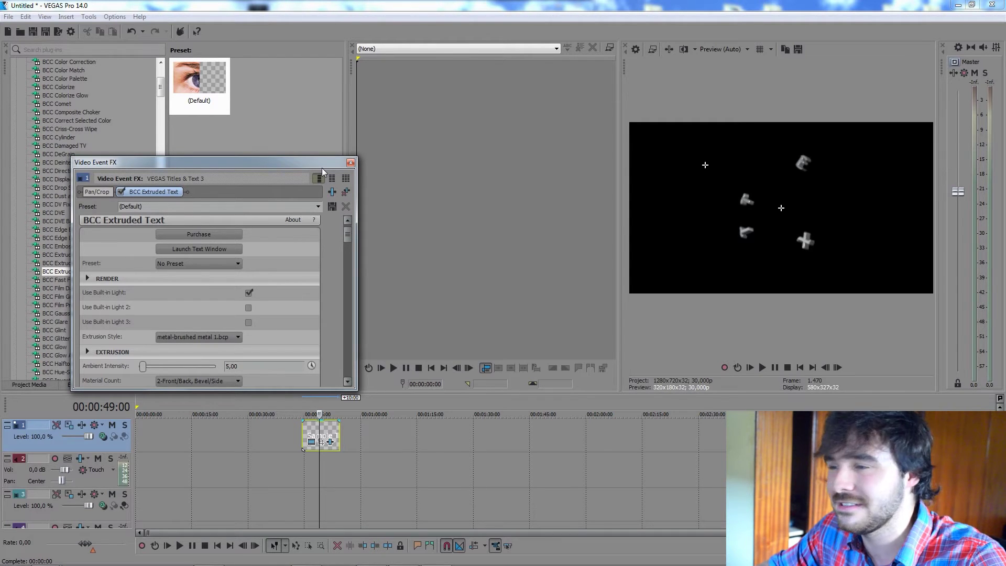
Remove the BCC Extruded Text effect and delete the title event from the timeline.
click(346, 192)
click(351, 162)
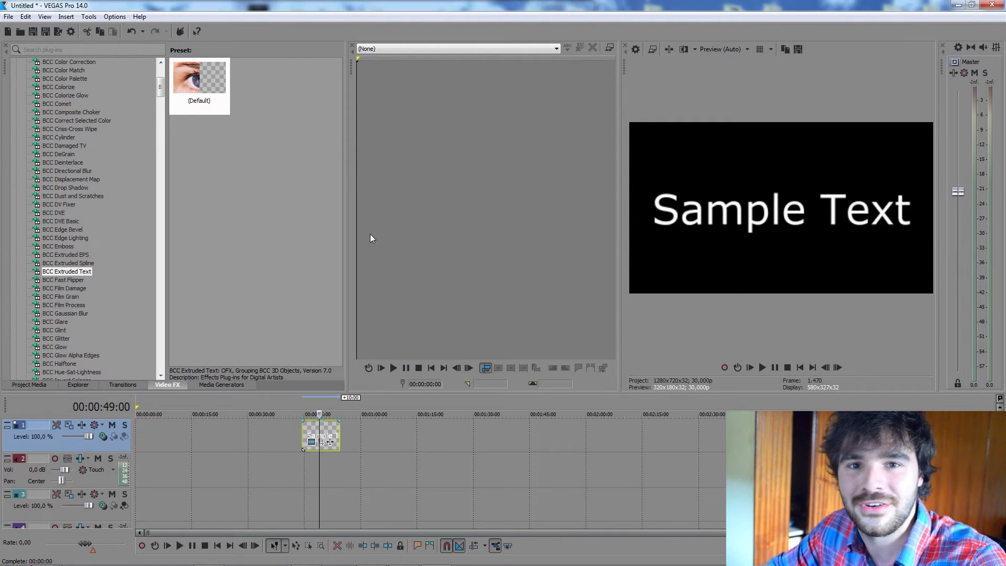
click(325, 427)
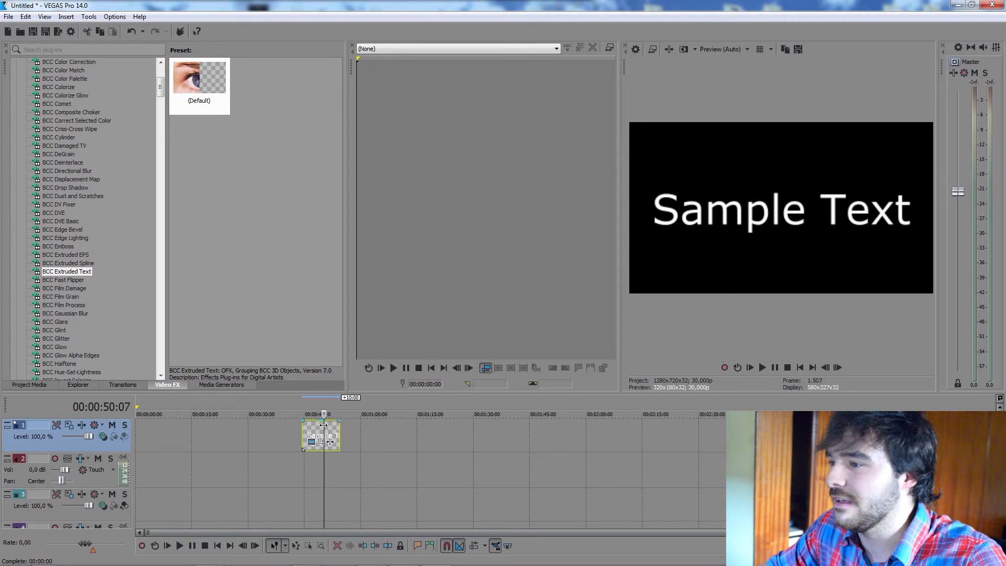
key(Delete)
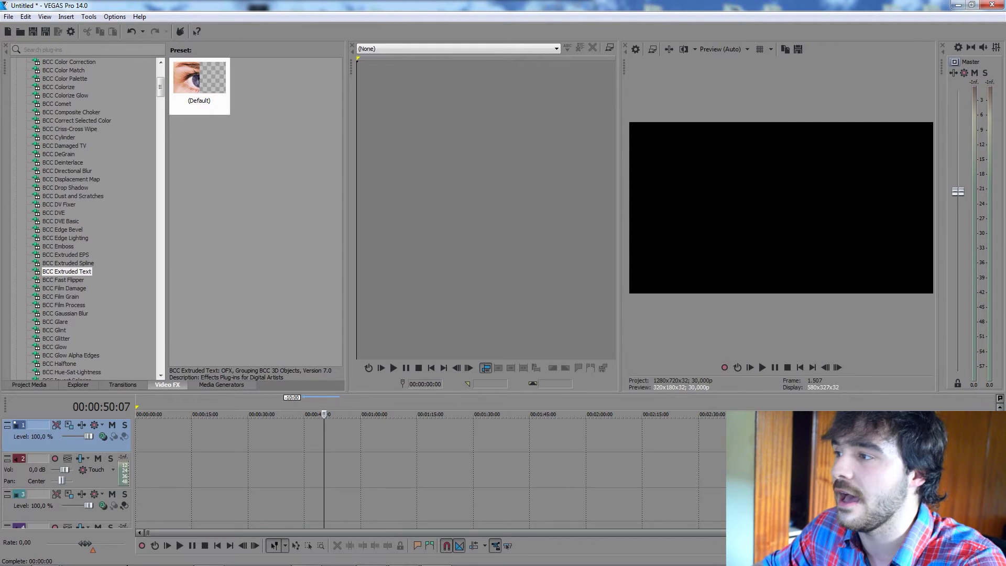
Add the Chroma Bullet Pass 2 (Downloadable) video from the GREENSCREENS folder at about 00:00:55 and place the playhead at 00:00:59:05.
mouse_move(44, 558)
click(191, 492)
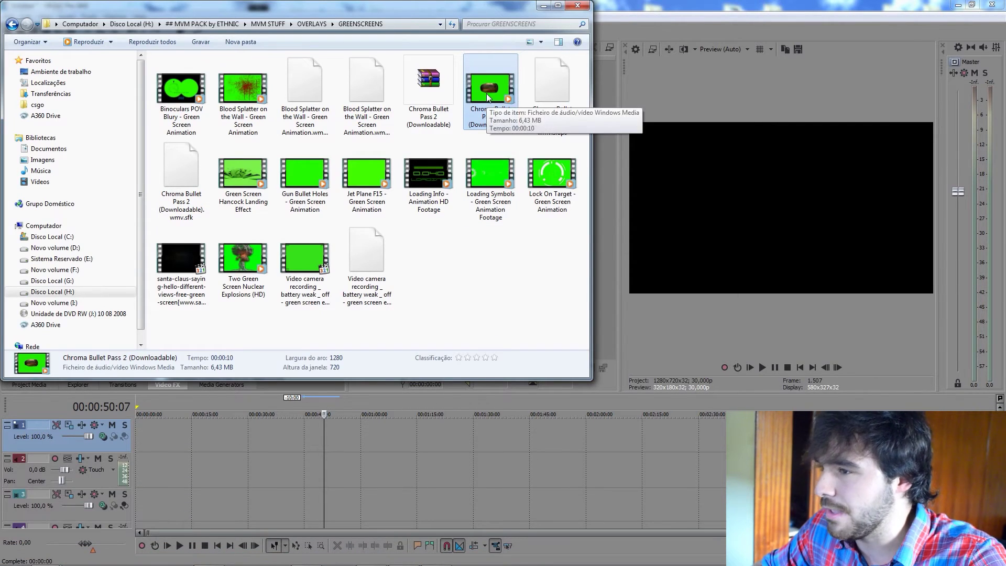
drag(486, 94, 354, 444)
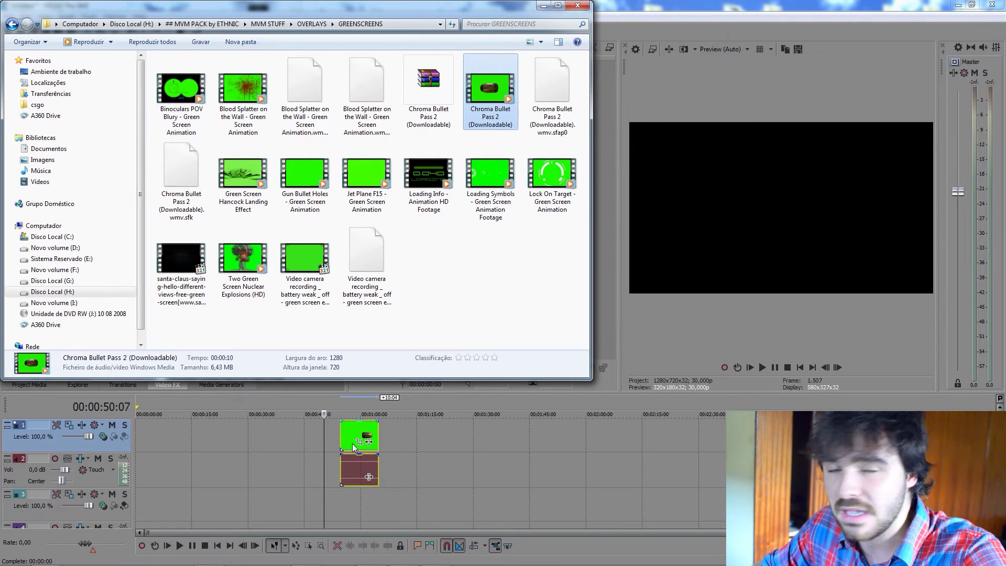
click(356, 434)
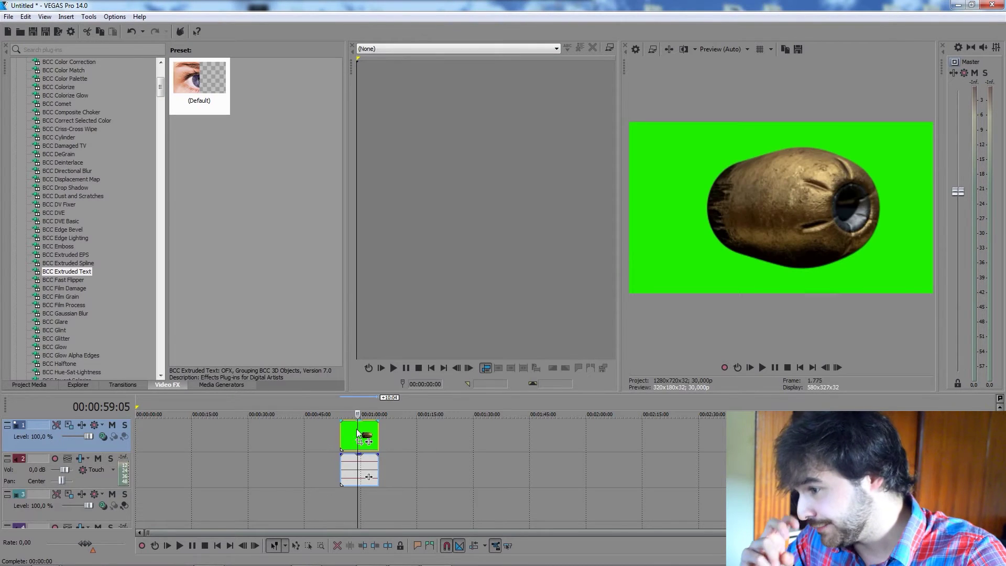
Apply the default BCC Chroma Key effect to the green-screen bullet clip.
scroll(90, 260, up, 4)
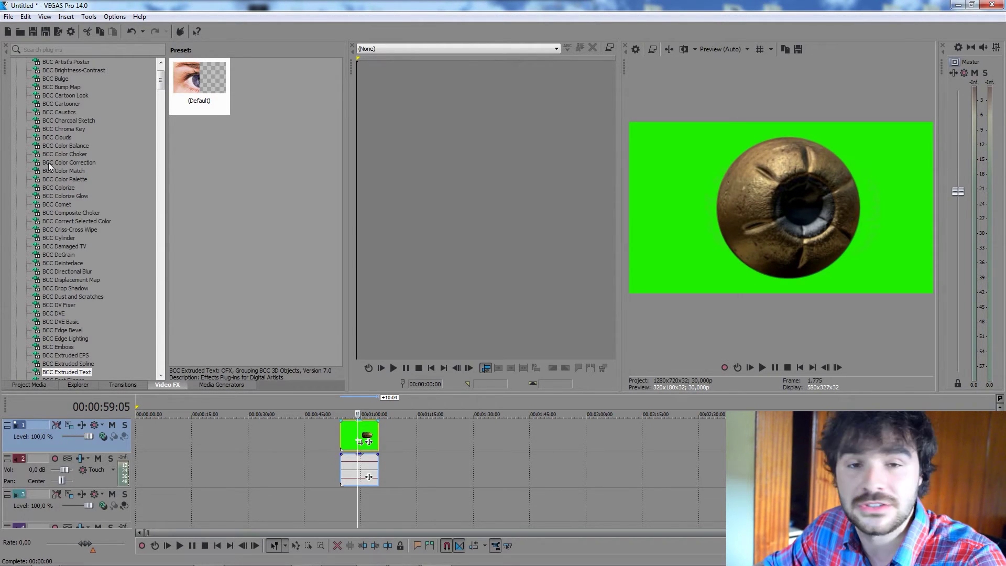
scroll(50, 160, up, 1)
click(71, 155)
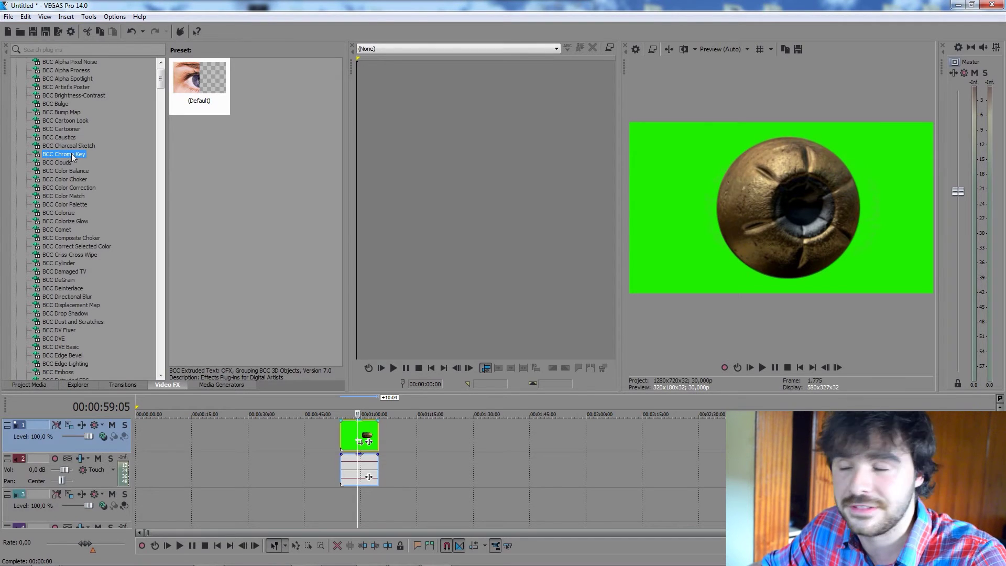
drag(204, 86, 356, 441)
Sample the green background from the preview as the BCC Chroma Key color and close the effect settings.
click(84, 341)
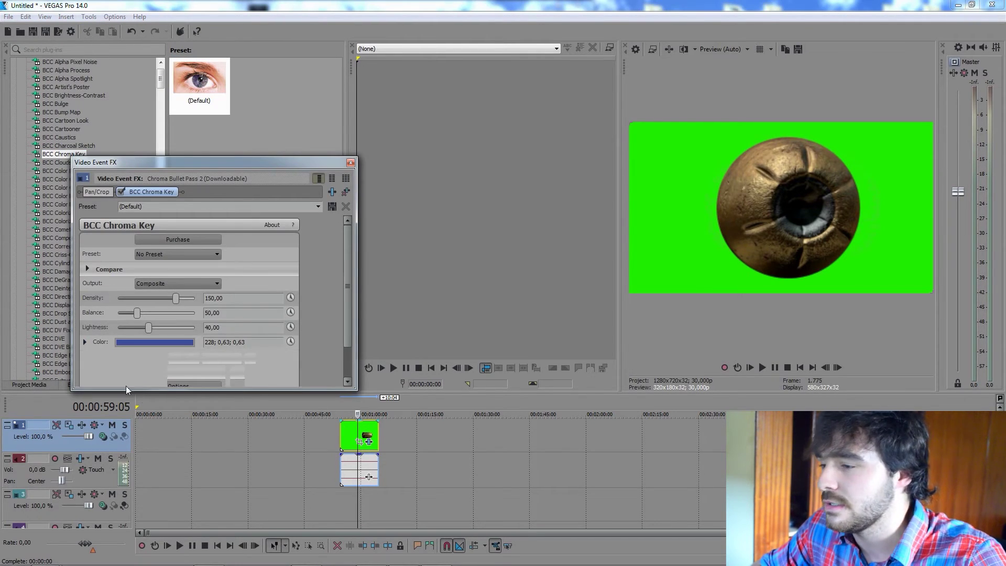
click(250, 358)
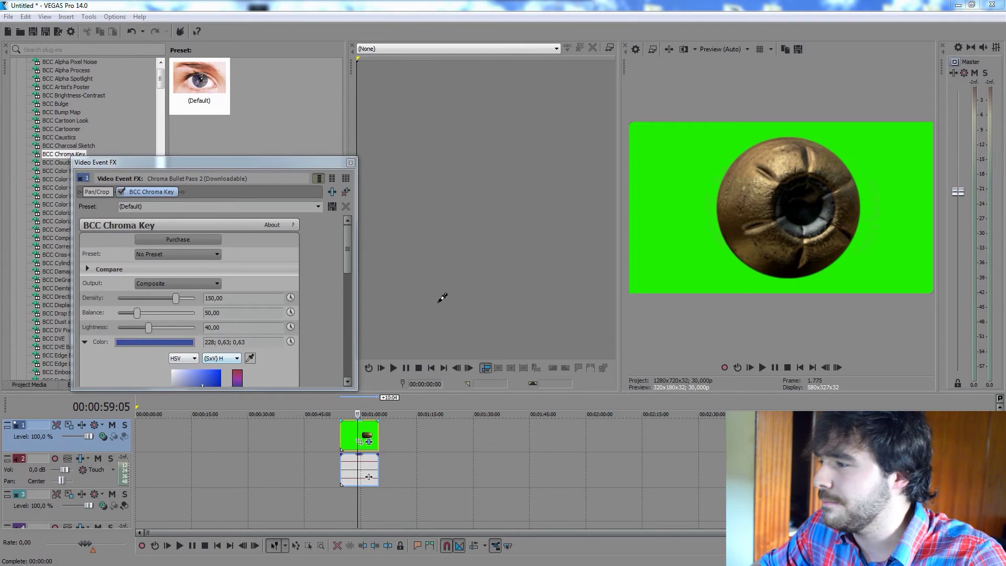
click(697, 233)
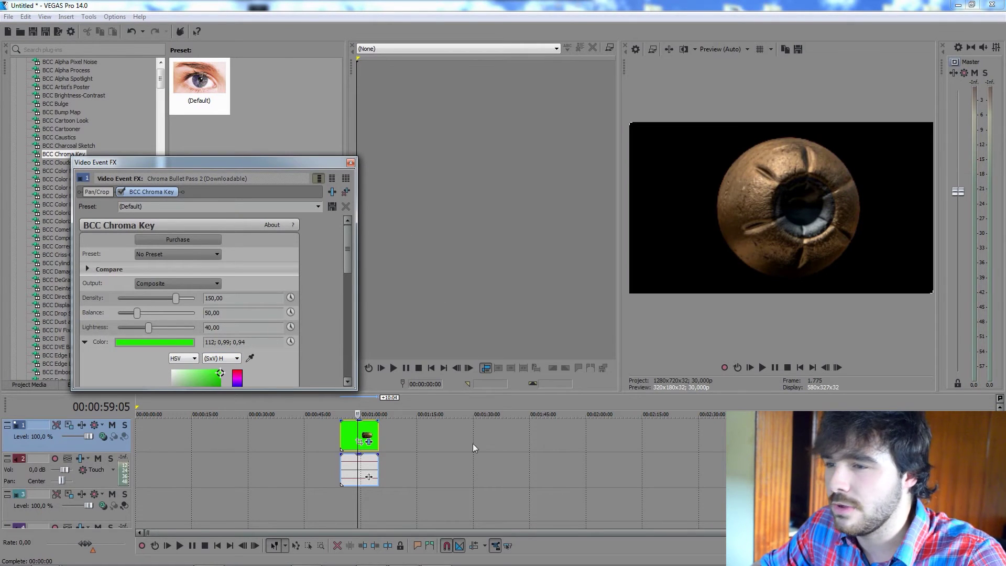
click(350, 163)
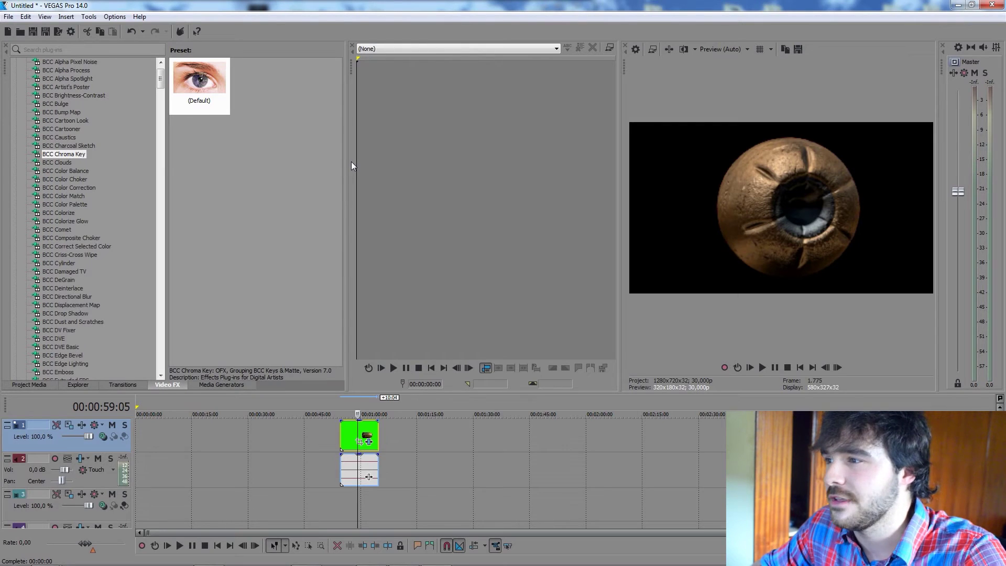
Examine the keyed bullet clip at several points between about 00:00:56 and 00:00:59 for keying quality.
click(347, 430)
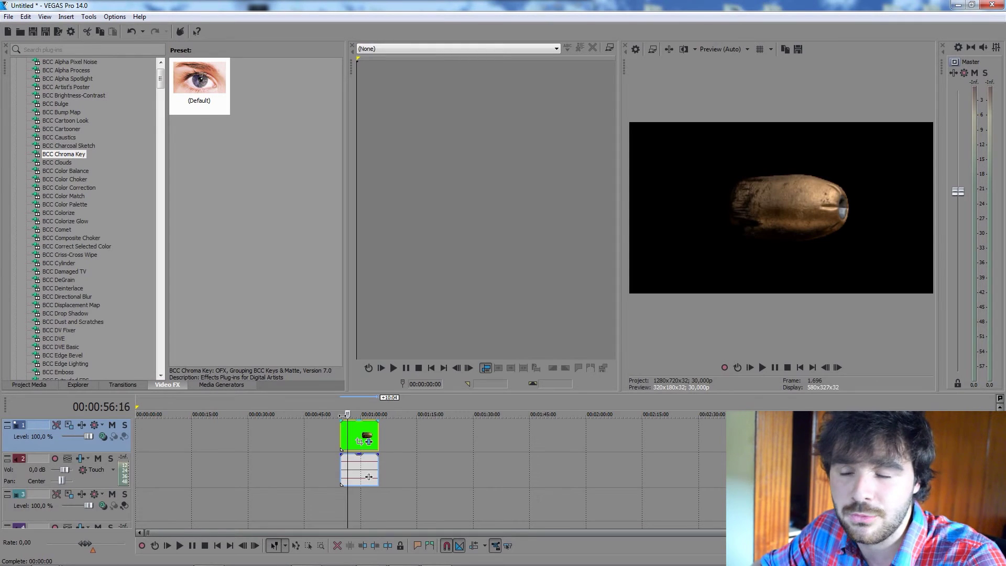
click(357, 429)
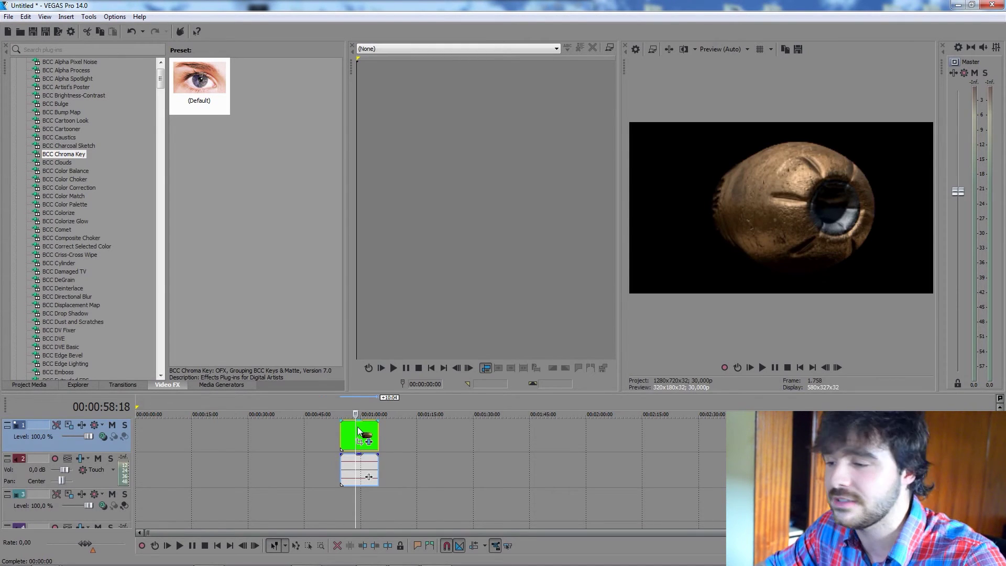
click(367, 431)
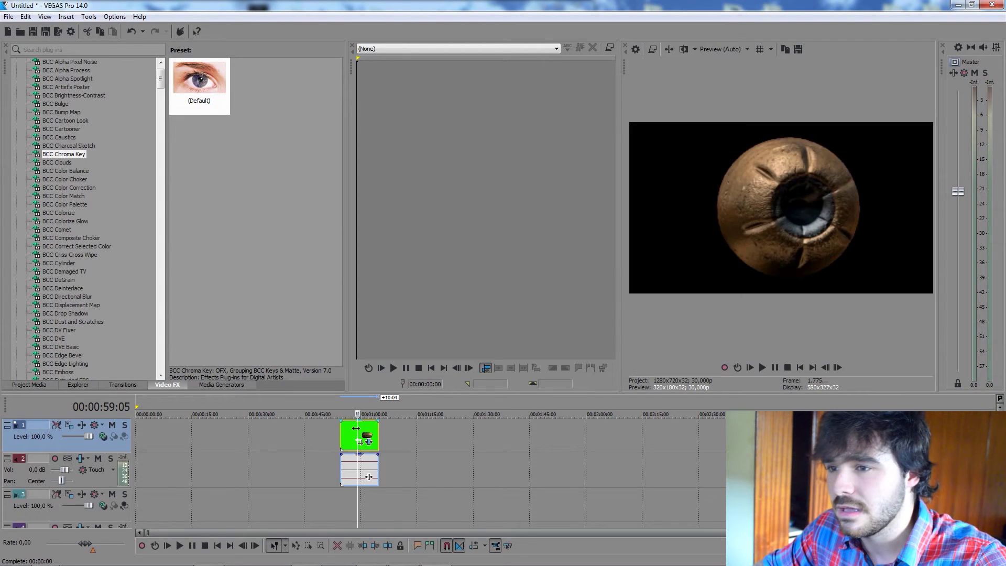
click(348, 432)
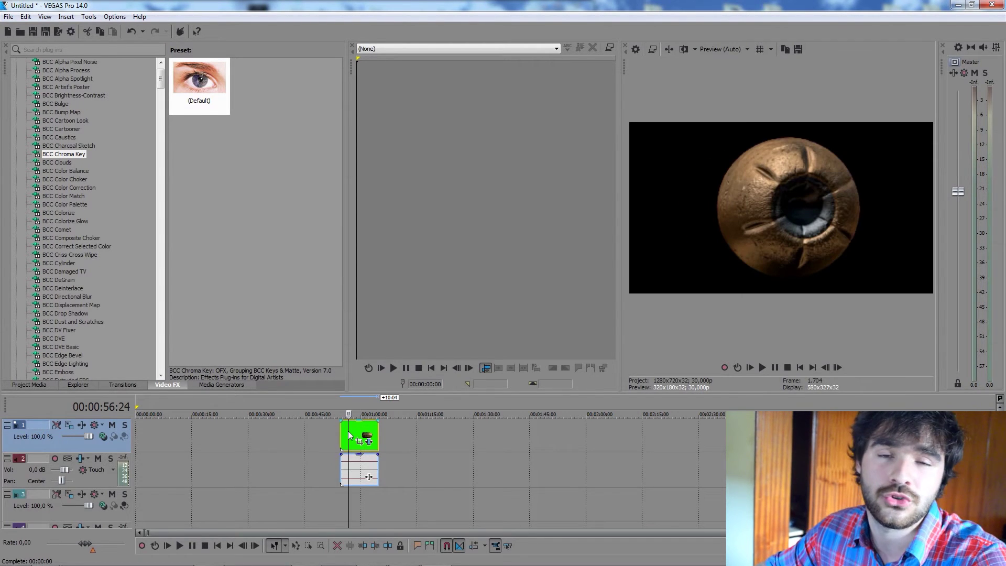
scroll(384, 431, up, 3)
click(571, 431)
click(583, 430)
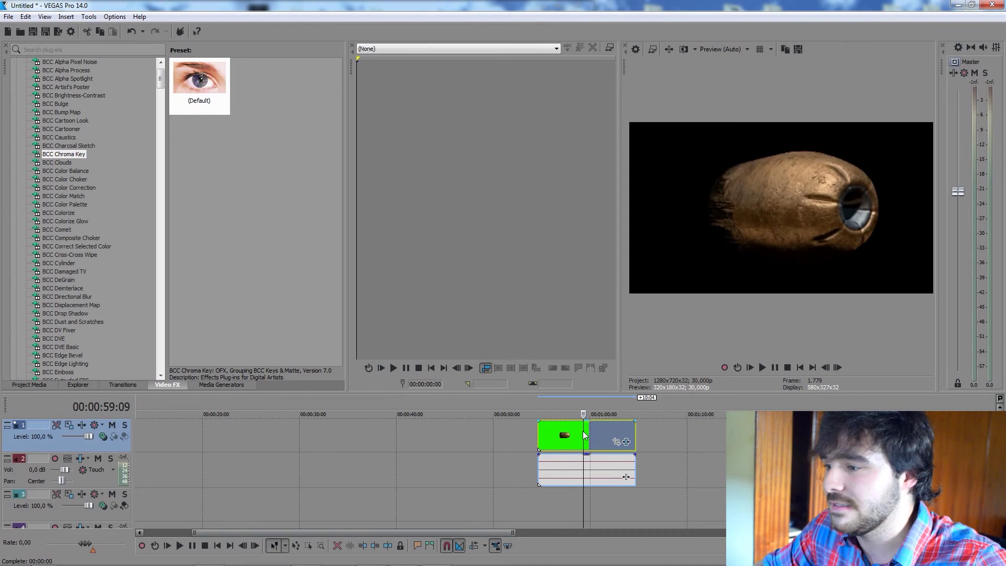
scroll(568, 433, down, 5)
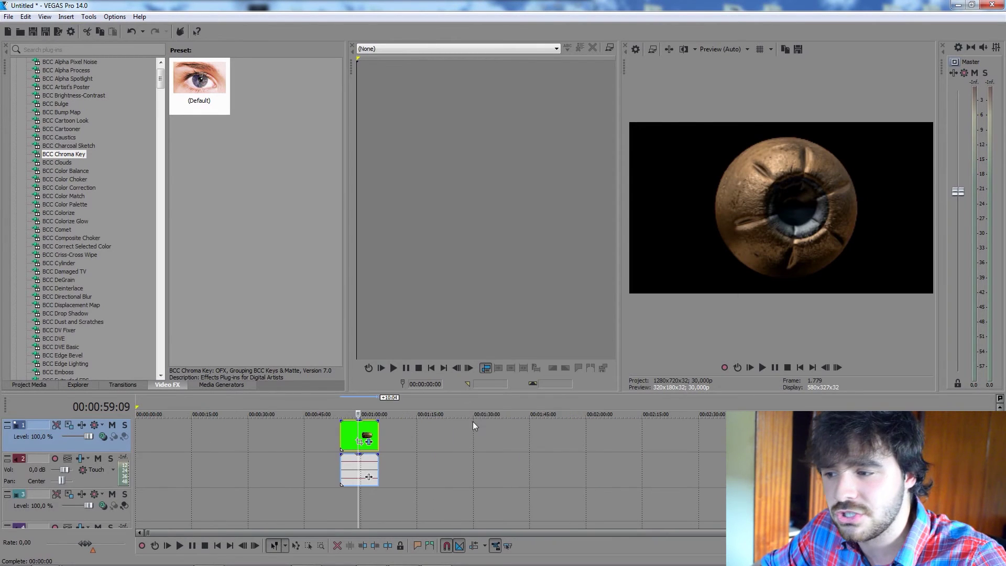
Add the Varúð short film video from the project media below the bullet clip and split it at 00:01:51:18.
click(40, 384)
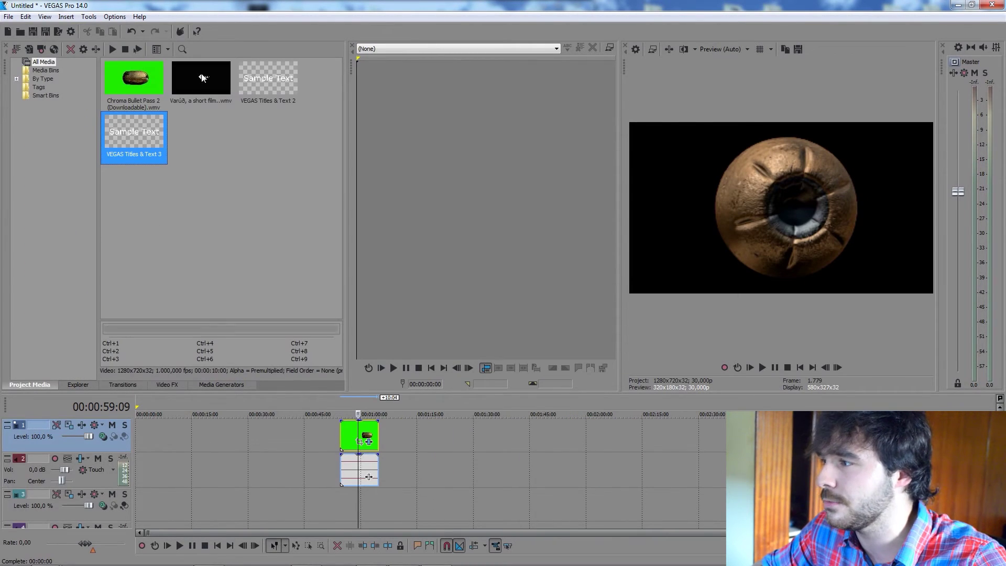
drag(225, 108, 296, 511)
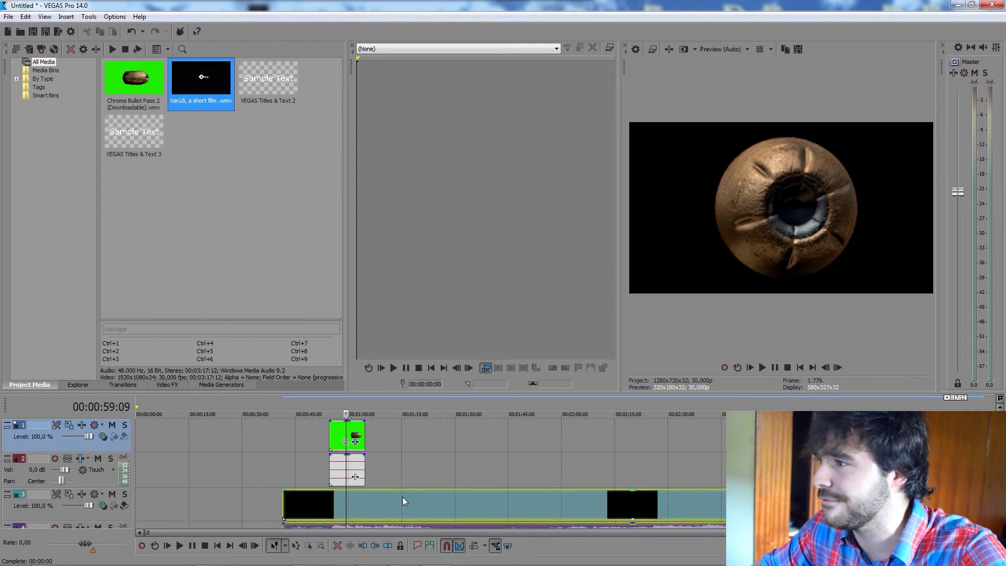
click(493, 504)
click(531, 503)
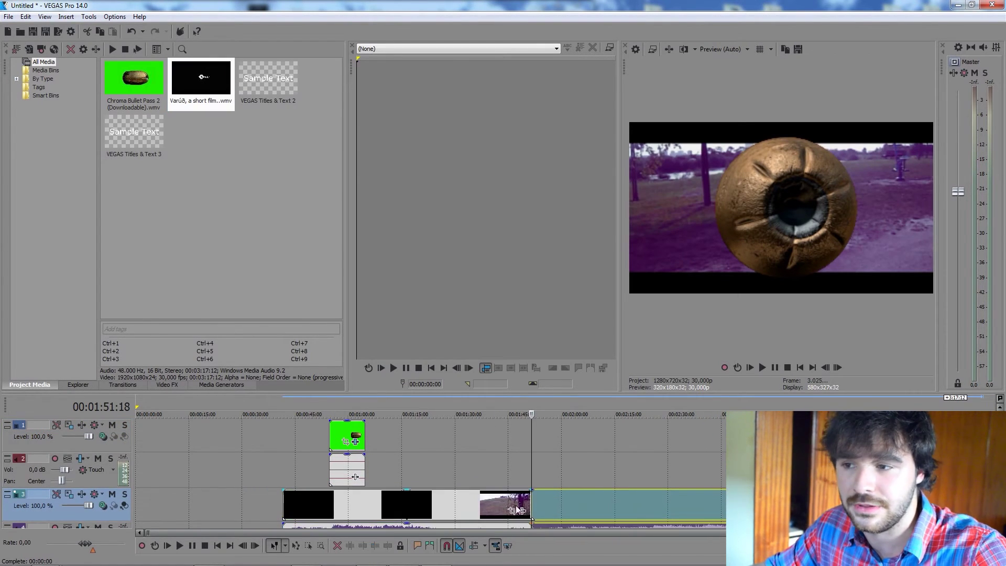
Remove the part of the film before the split and move the remainder to start together with the bullet clip.
click(498, 504)
key(alt+[)
drag(554, 505, 383, 505)
Examine the keyed bullet over the film footage at several points between about 00:00:56 and 00:01:00.
click(335, 503)
click(340, 444)
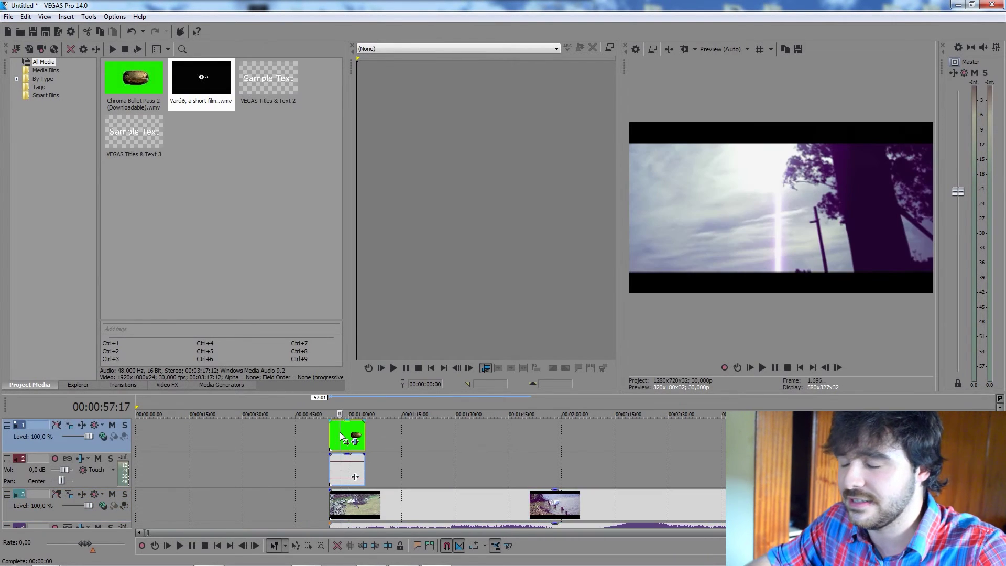
click(346, 432)
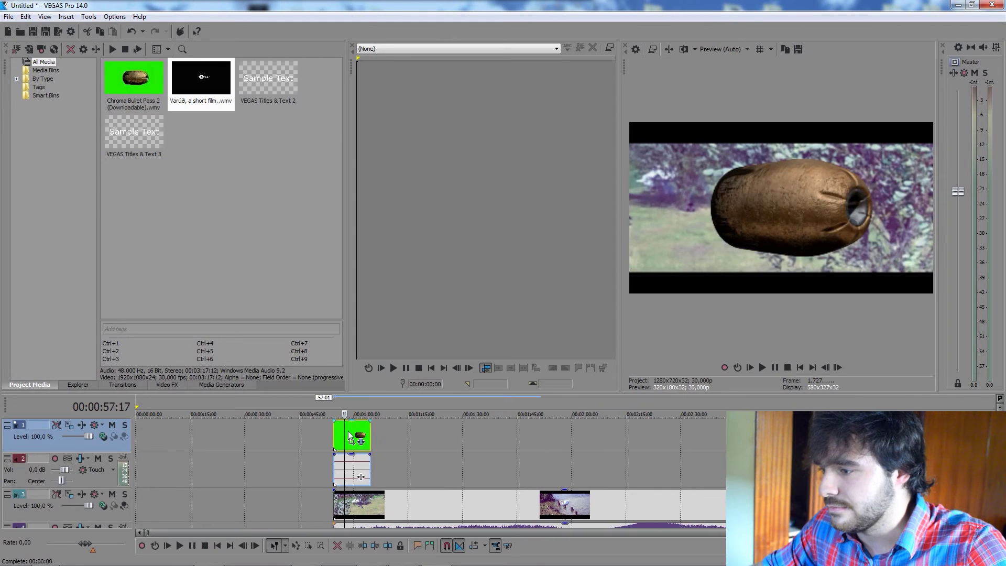
scroll(347, 433, up, 1)
click(354, 430)
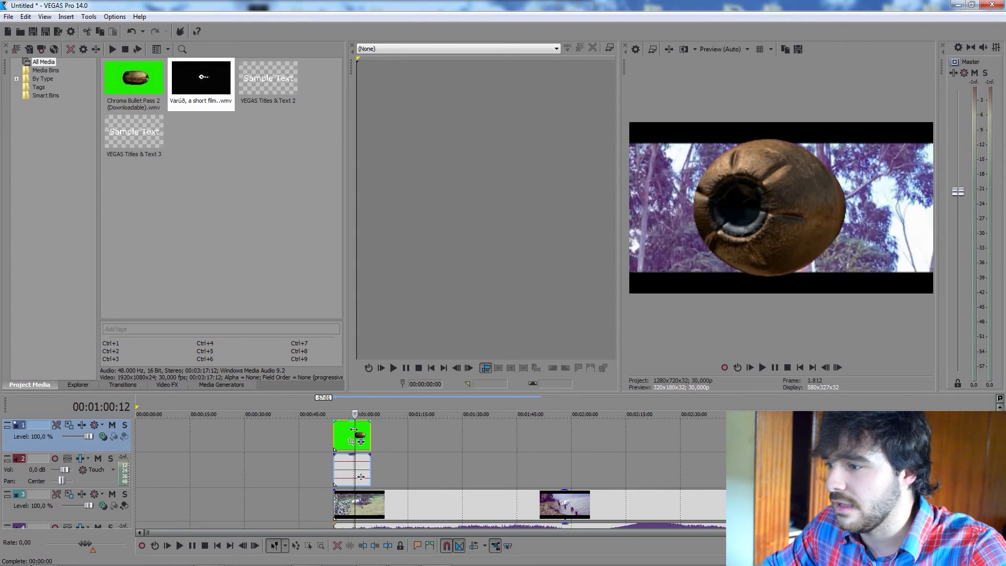
click(342, 432)
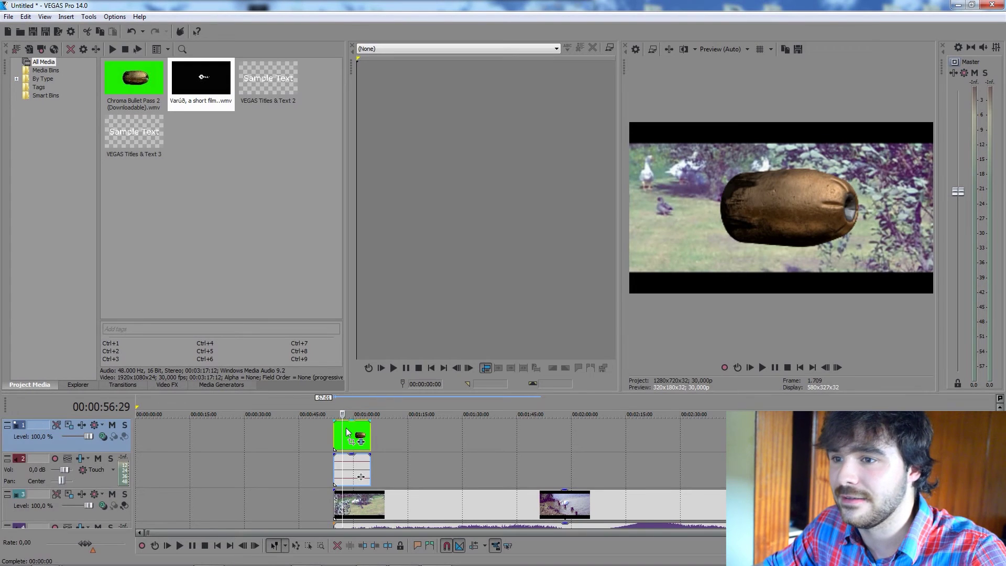
Delete the bullet clip and the film footage from the timeline.
click(346, 432)
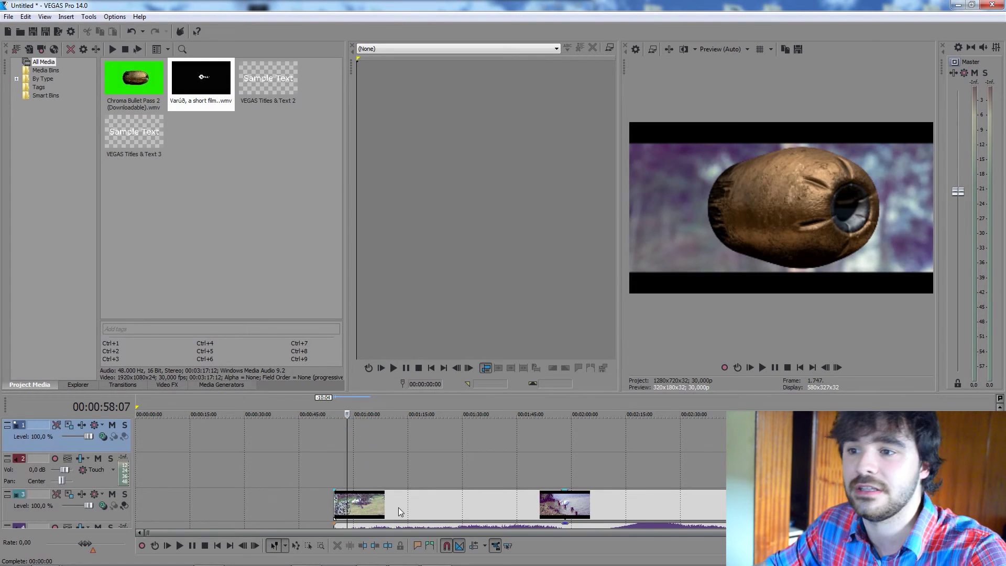
click(373, 503)
key(Delete)
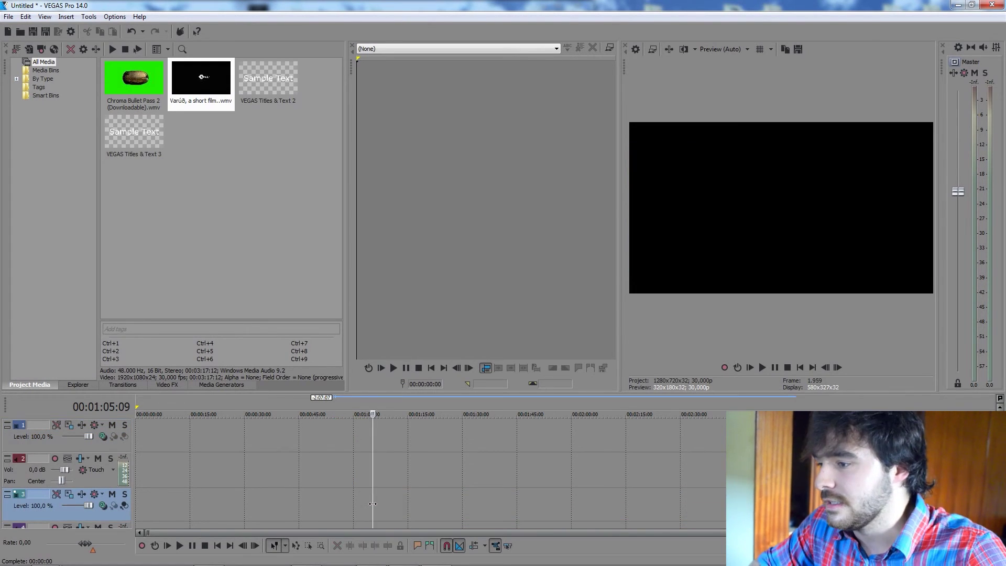